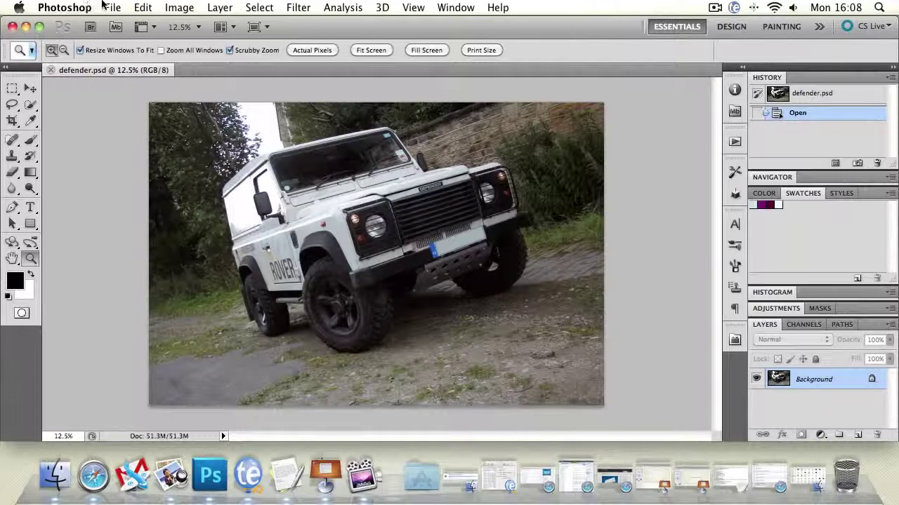
{"action": "left_click", "coordinate": [112, 8]}
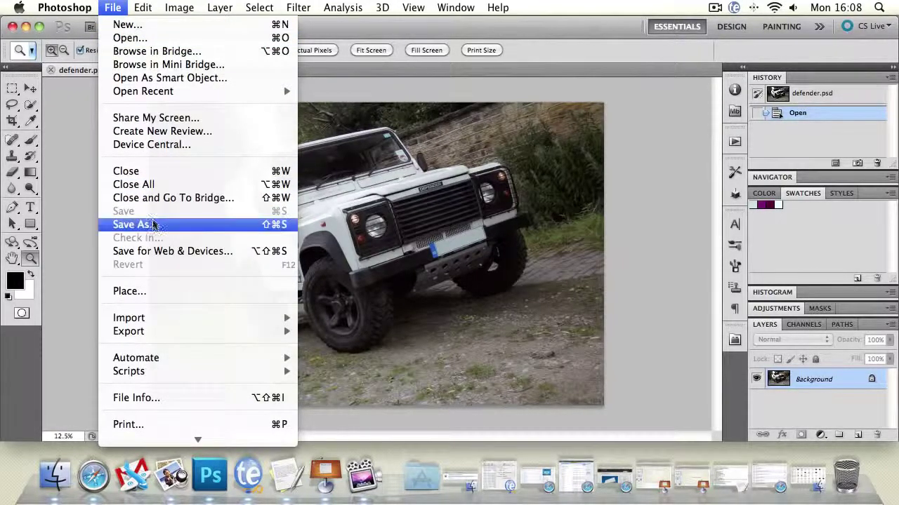
{"action": "left_click", "coordinate": [365, 202]}
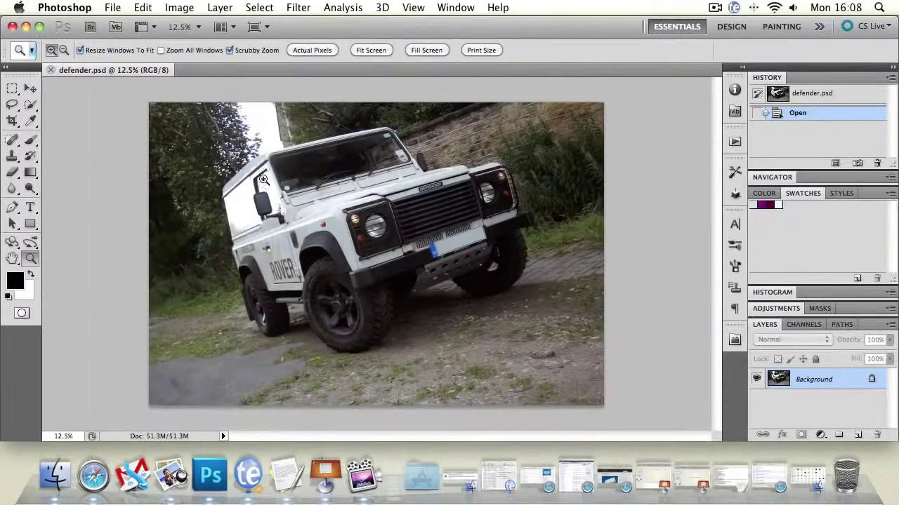
{"action": "left_click", "coordinate": [113, 8]}
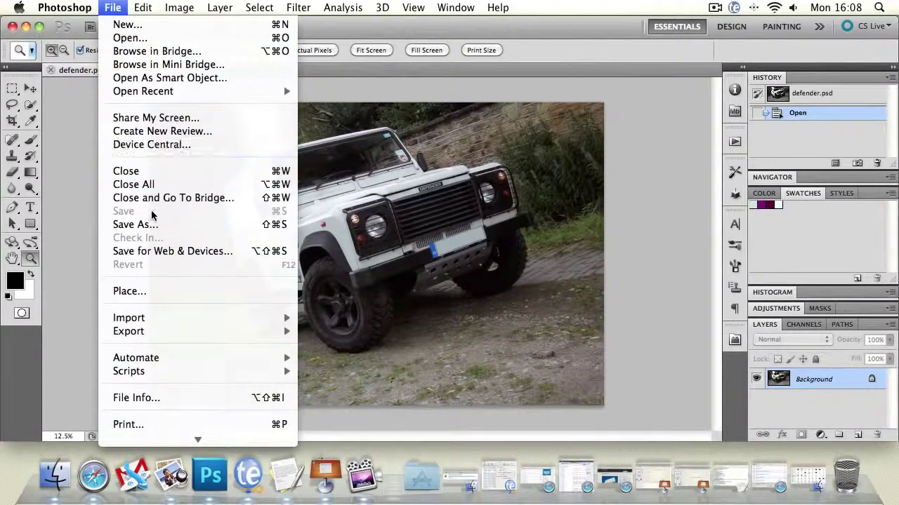
{"action": "key", "text": "Escape"}
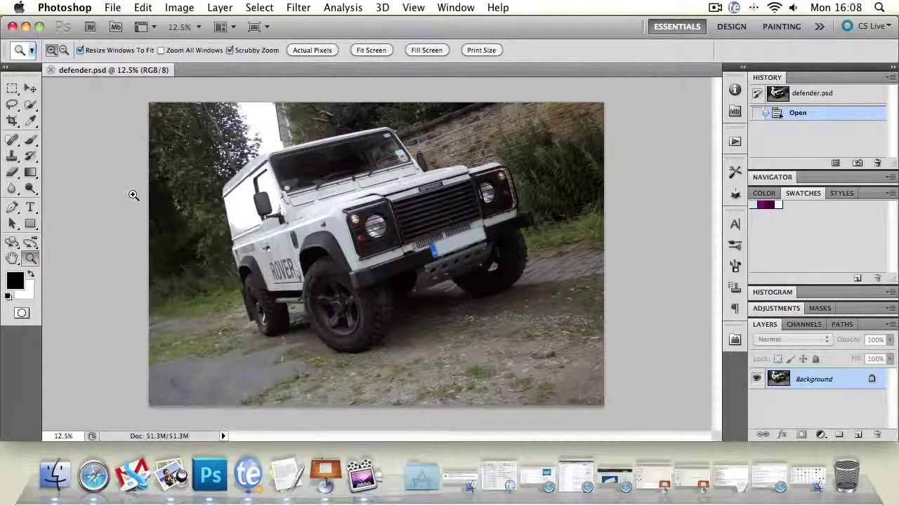
Paint a black Brush tool stroke from the vehicle's windscreen down to its front grille, and undo it.
{"action": "left_click", "coordinate": [31, 139]}
{"action": "left_click_drag", "start_coordinate": [286, 151], "coordinate": [421, 246]}
{"action": "left_click", "coordinate": [116, 7]}
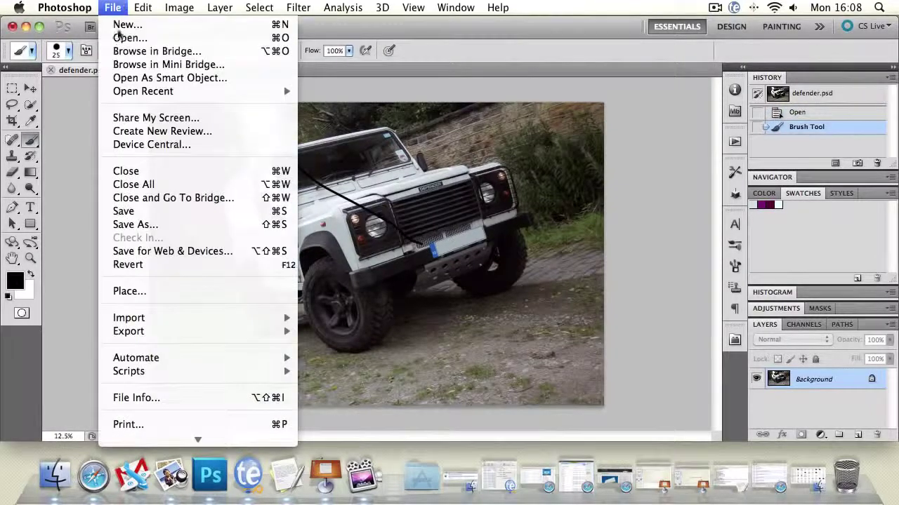
{"action": "left_click", "coordinate": [586, 175]}
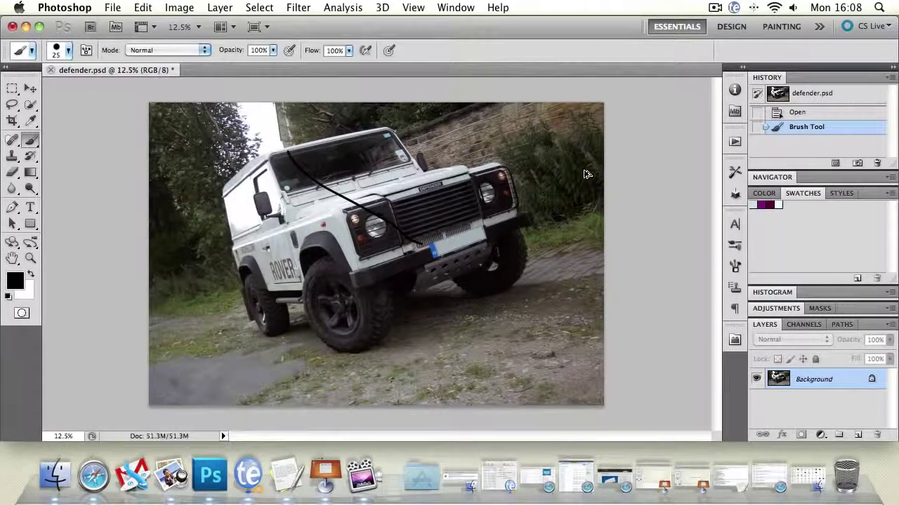
{"action": "key", "text": "super+z"}
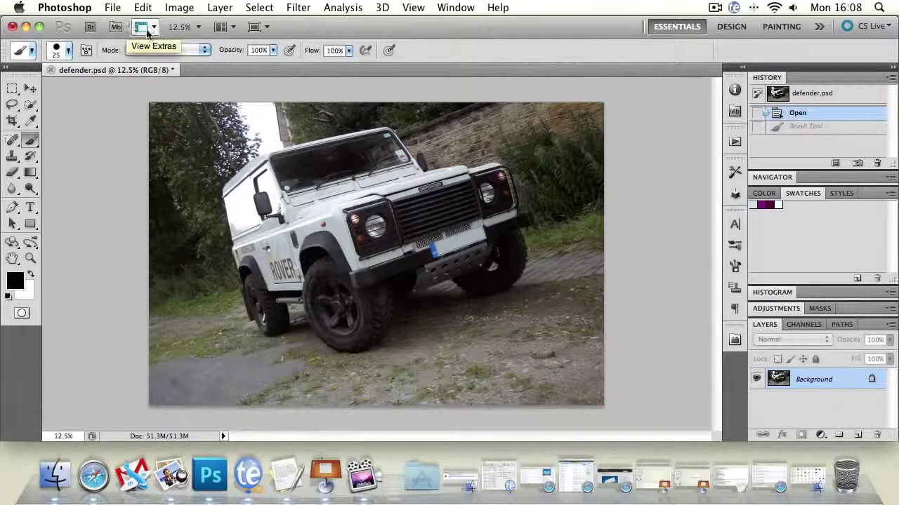
Examine the Save As options and the file formats offered for the image, and cancel without saving.
{"action": "left_click", "coordinate": [112, 7]}
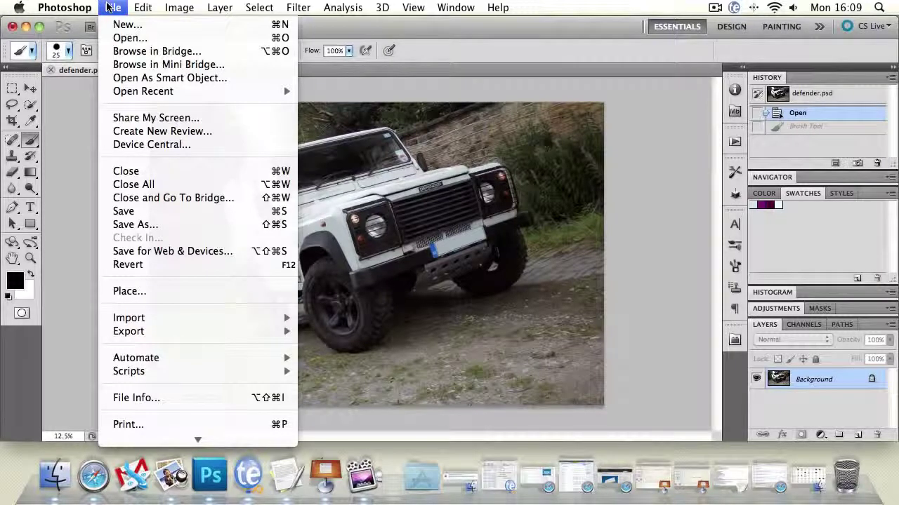
{"action": "left_click", "coordinate": [442, 93]}
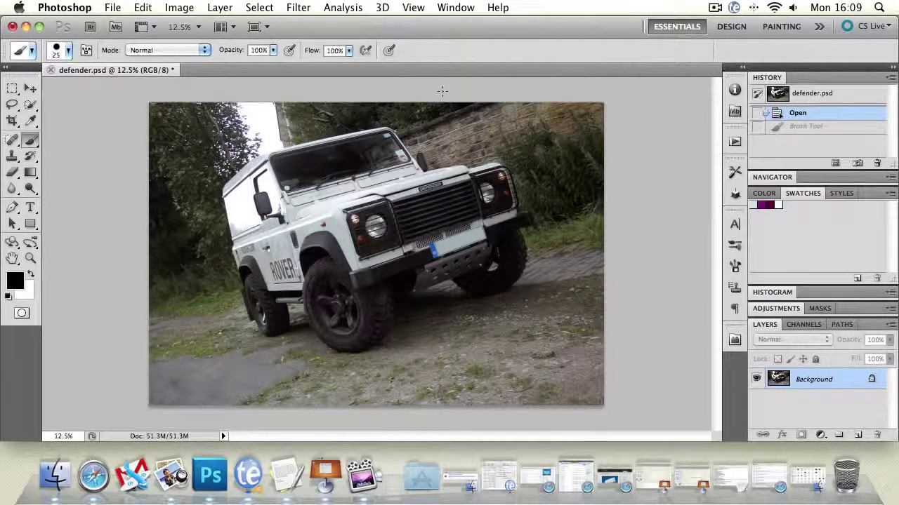
{"action": "left_click", "coordinate": [114, 7]}
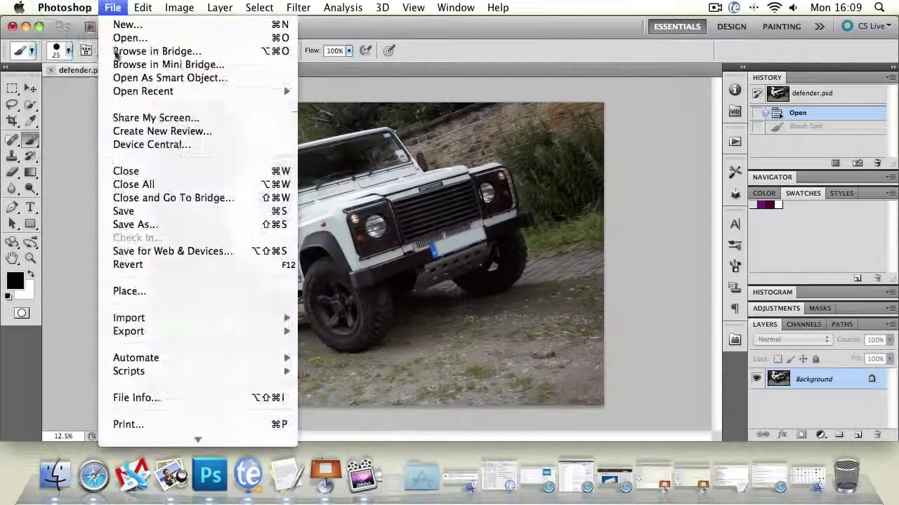
{"action": "left_click", "coordinate": [140, 226]}
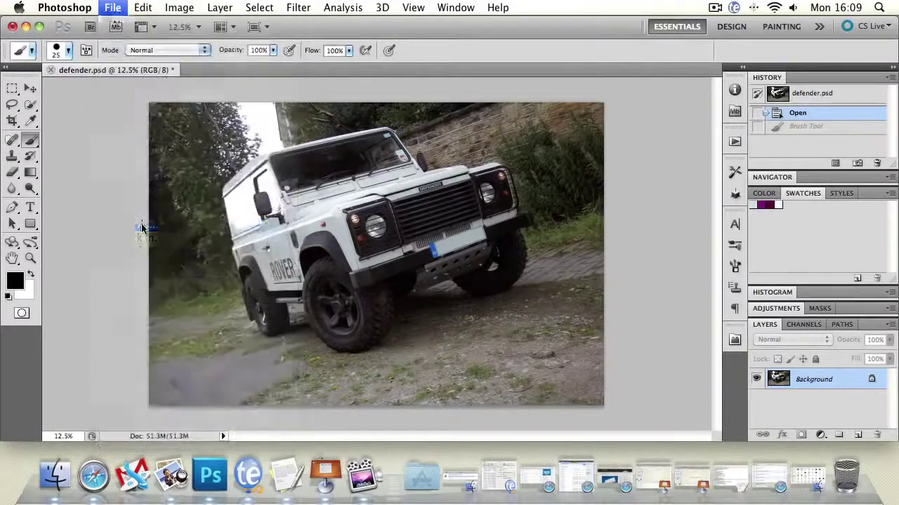
{"action": "left_click_drag", "start_coordinate": [353, 19], "coordinate": [189, 21]}
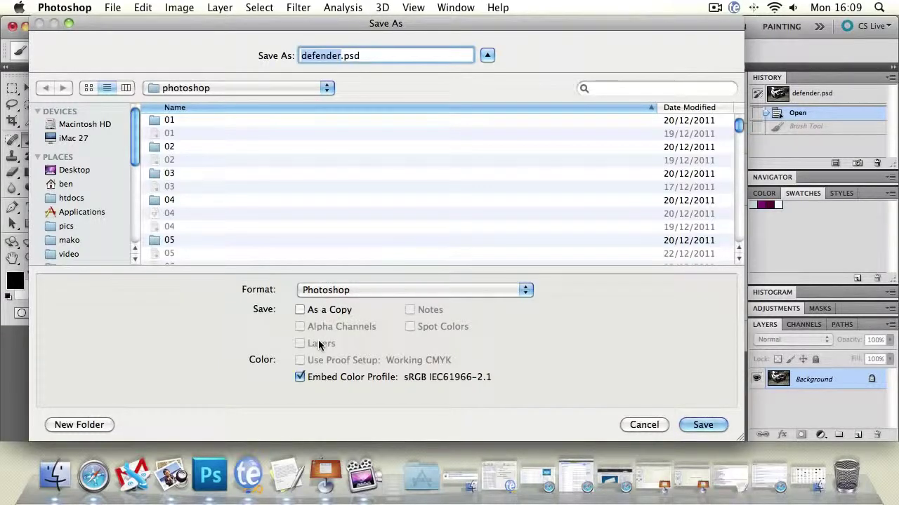
{"action": "left_click", "coordinate": [337, 293]}
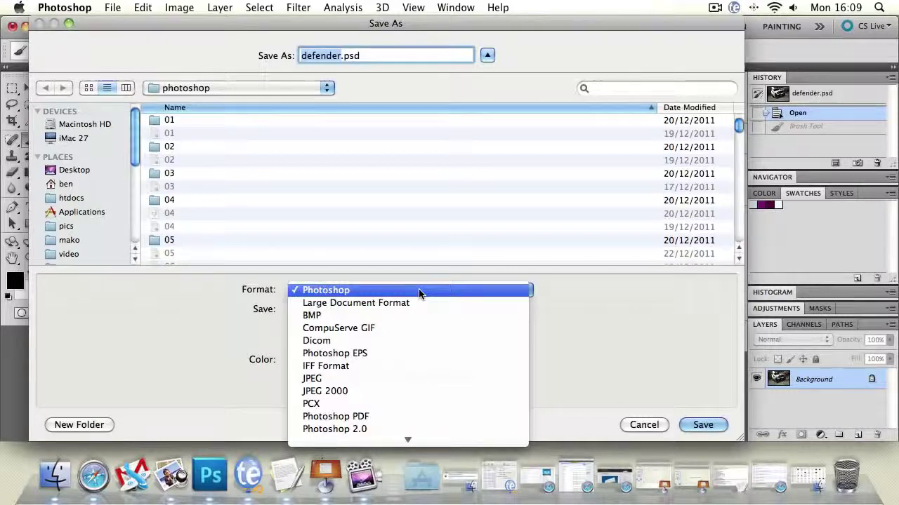
{"action": "left_click", "coordinate": [663, 435]}
{"action": "left_click", "coordinate": [662, 431]}
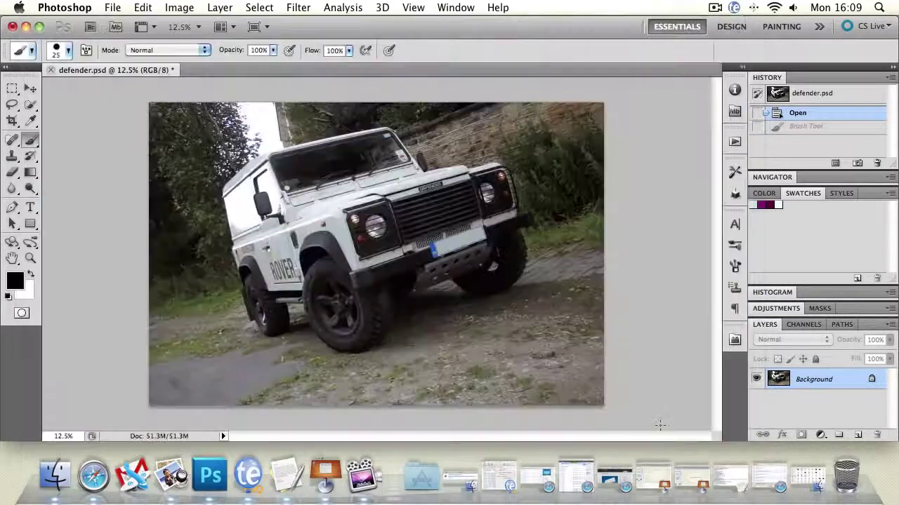
Try Large Document Format for saving the defender image, switching the As a Copy option on and off.
{"action": "left_click", "coordinate": [112, 7]}
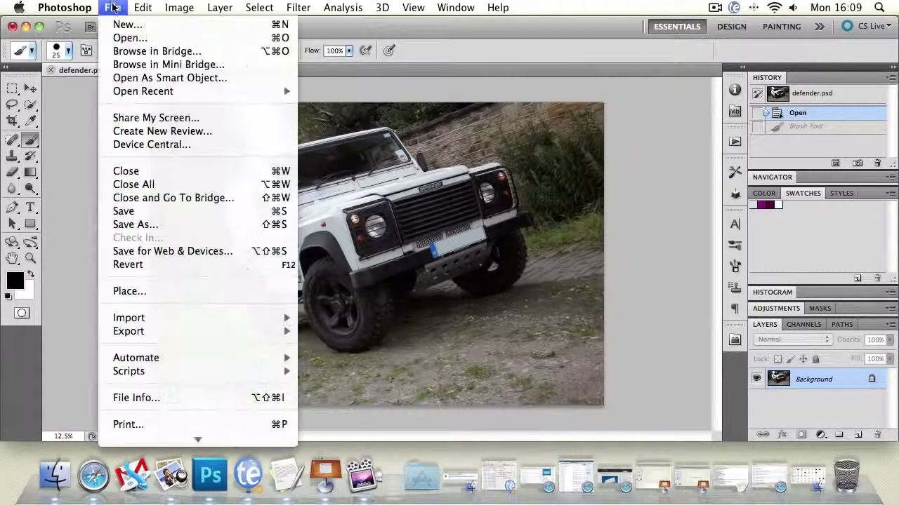
{"action": "left_click", "coordinate": [137, 225]}
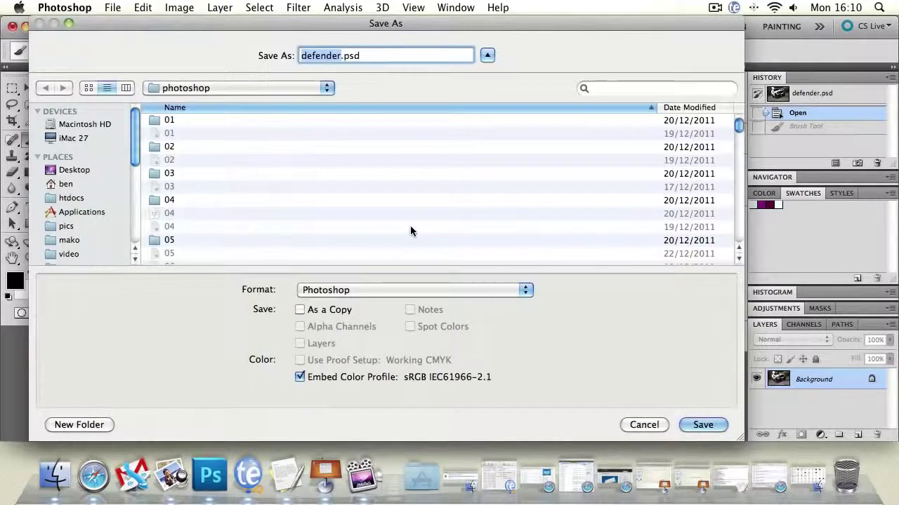
{"action": "left_click", "coordinate": [387, 292]}
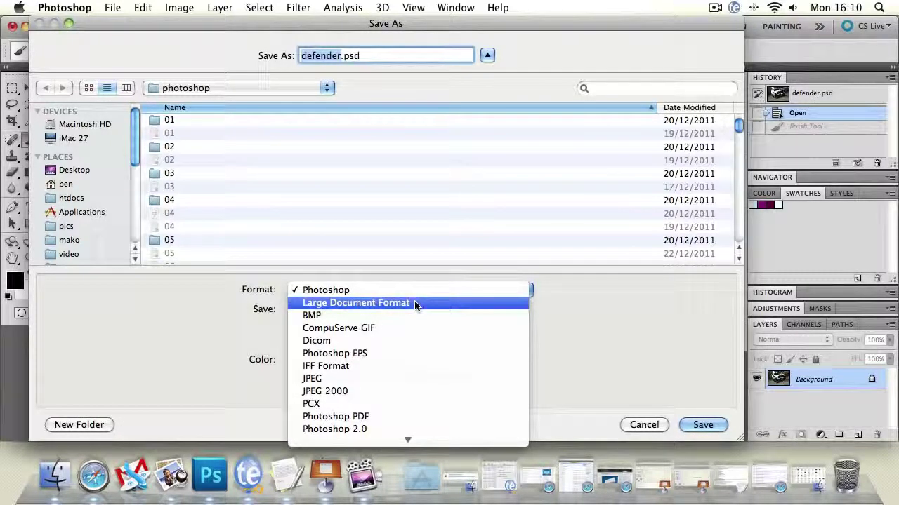
{"action": "left_click", "coordinate": [414, 303]}
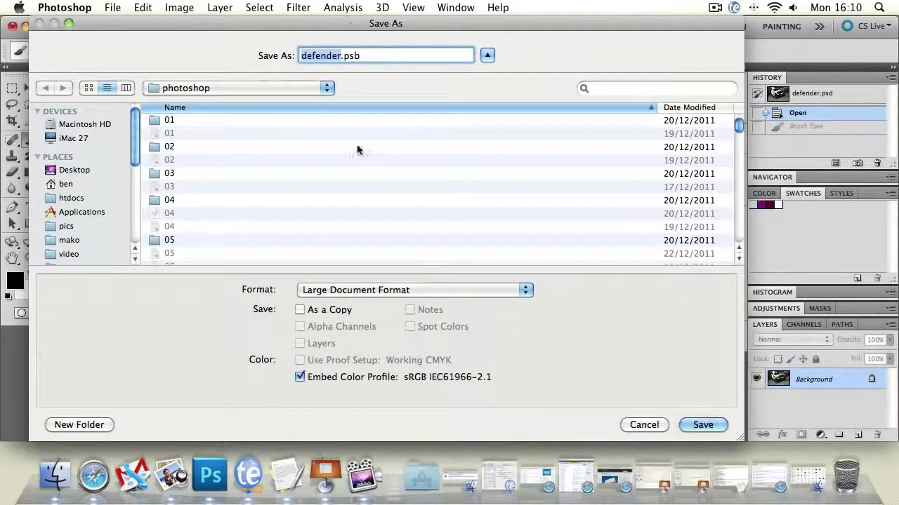
{"action": "left_click", "coordinate": [302, 310]}
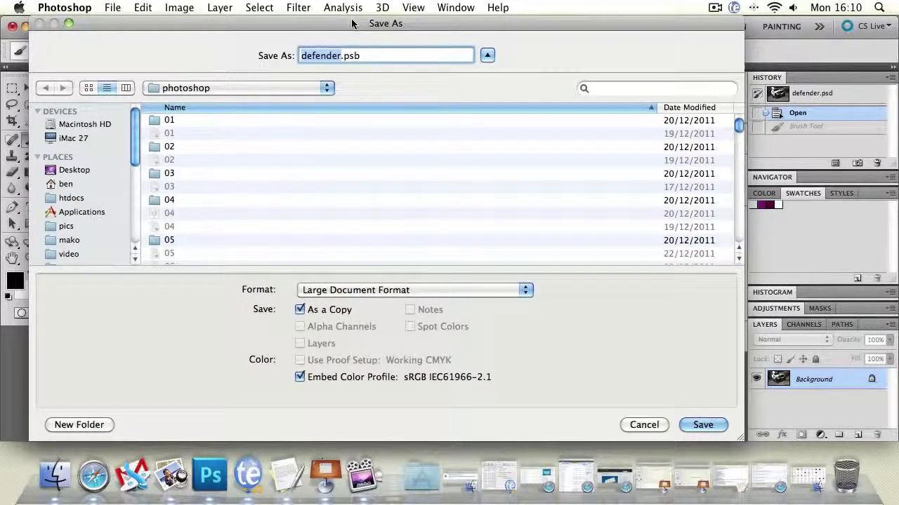
{"action": "left_click_drag", "start_coordinate": [352, 25], "coordinate": [358, 220]}
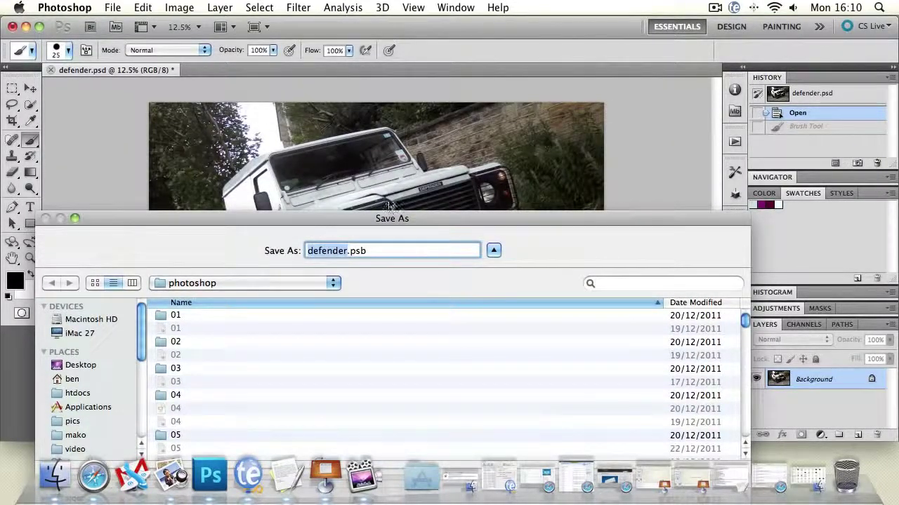
{"action": "left_click_drag", "start_coordinate": [377, 219], "coordinate": [357, 9]}
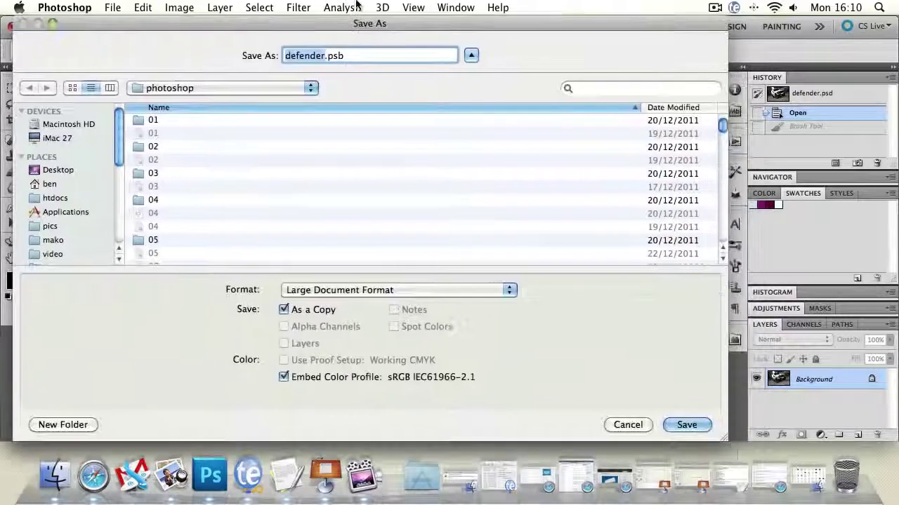
{"action": "left_click", "coordinate": [283, 311]}
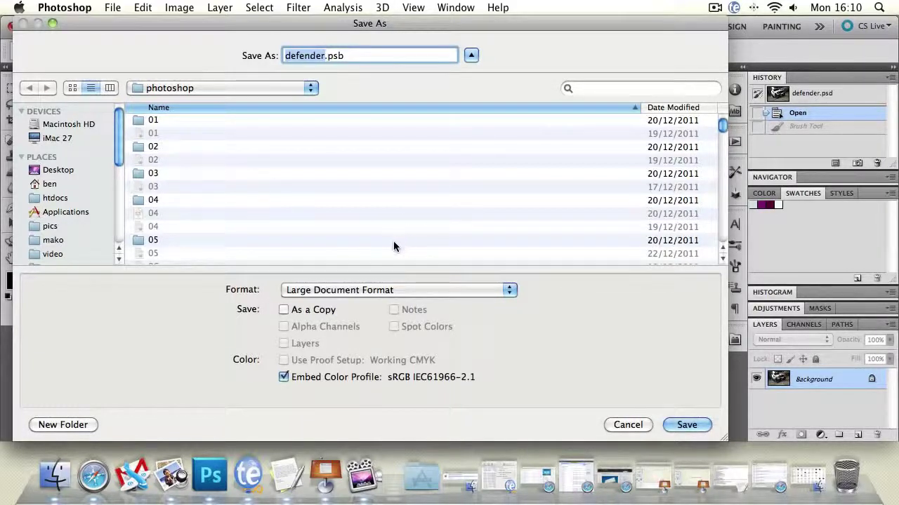
Try TIFF as the save format, review the other formats offered, and cancel the save.
{"action": "left_click", "coordinate": [375, 290]}
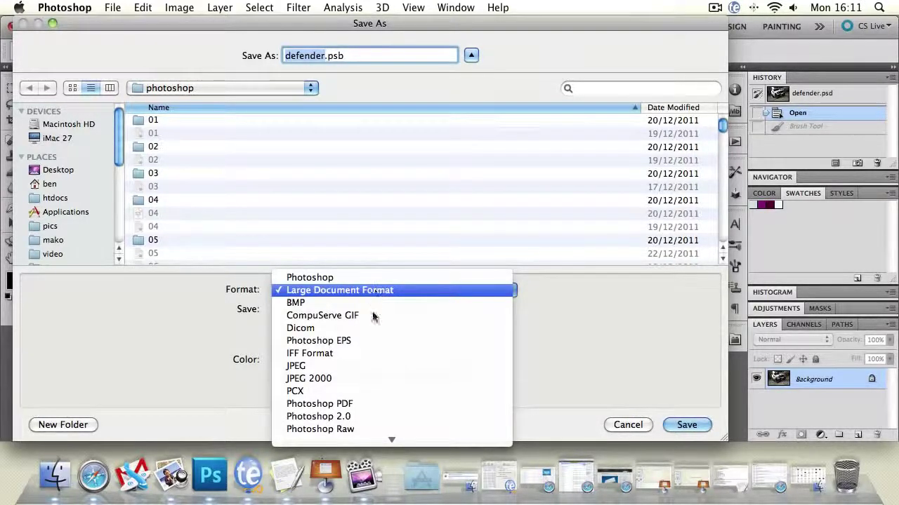
{"action": "mouse_move", "coordinate": [391, 438]}
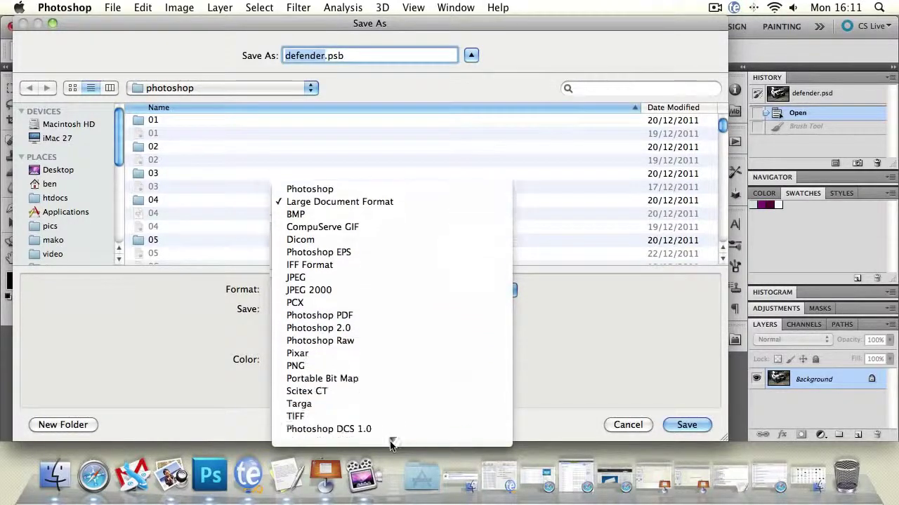
{"action": "left_click", "coordinate": [389, 414]}
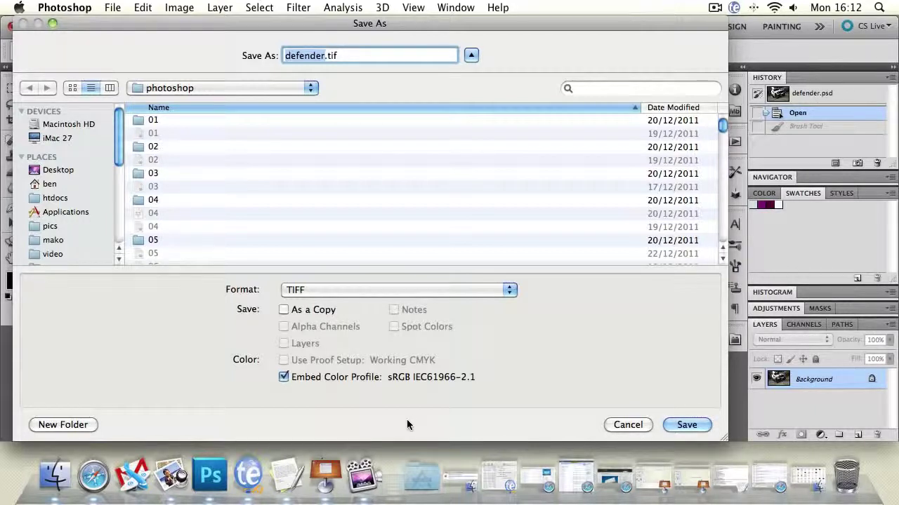
{"action": "left_click", "coordinate": [407, 291]}
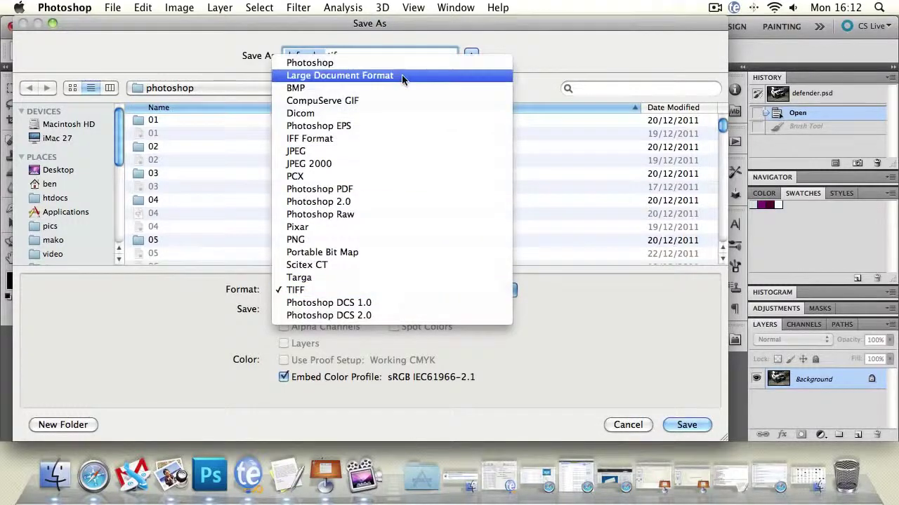
{"action": "left_click", "coordinate": [621, 302]}
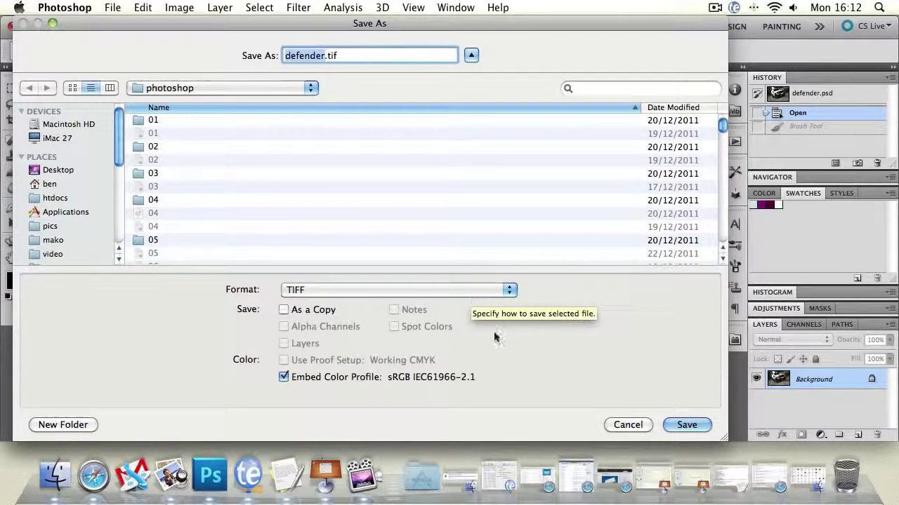
{"action": "left_click", "coordinate": [628, 425]}
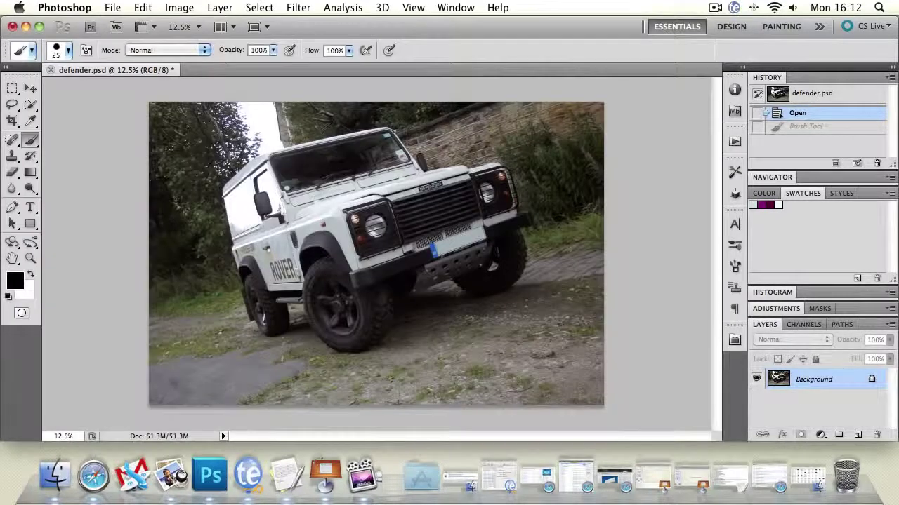
Try saving the image in JPEG format as defender.jpg, proceeding as far as the JPEG Options.
{"action": "left_click", "coordinate": [121, 7]}
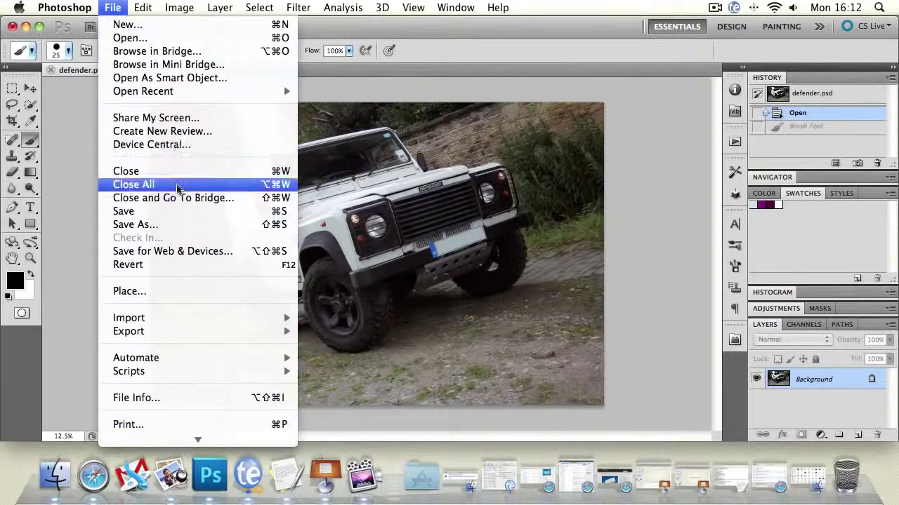
{"action": "left_click", "coordinate": [178, 224]}
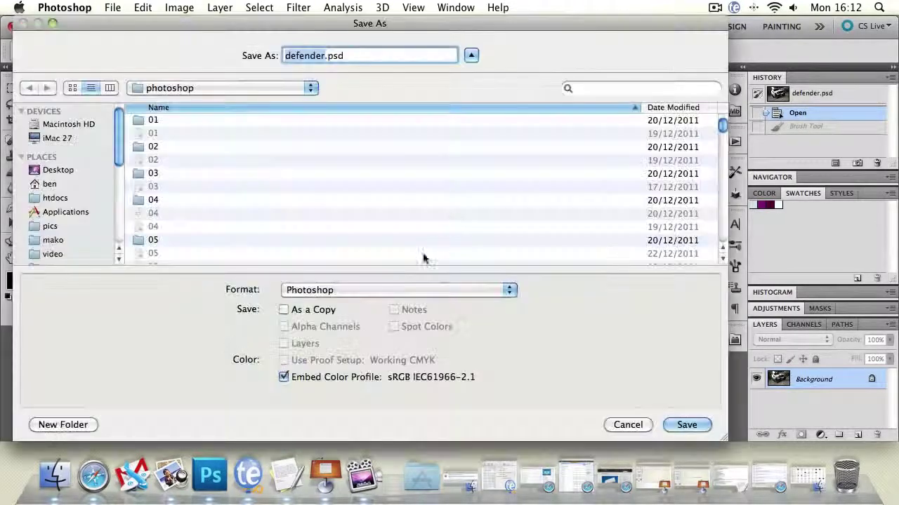
{"action": "left_click", "coordinate": [395, 291]}
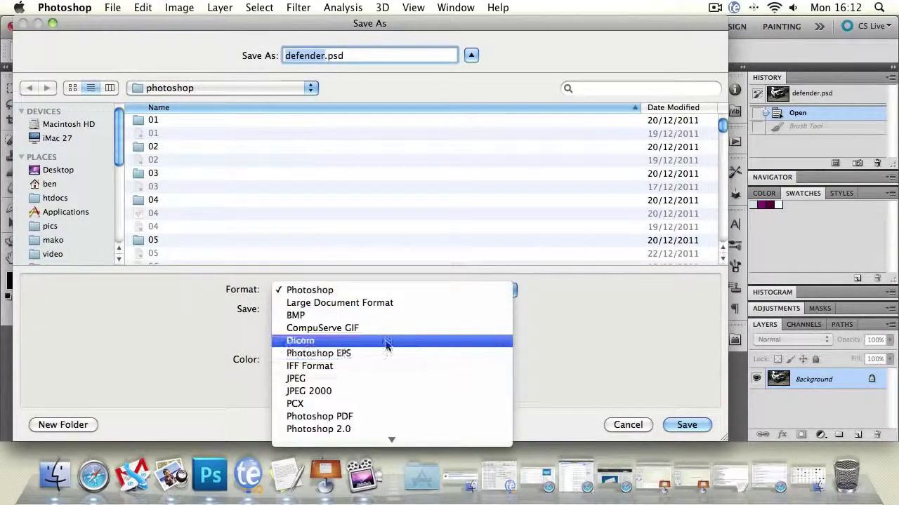
{"action": "scroll", "coordinate": [383, 340], "scroll_direction": "down", "scroll_amount": 3}
{"action": "left_click", "coordinate": [358, 302]}
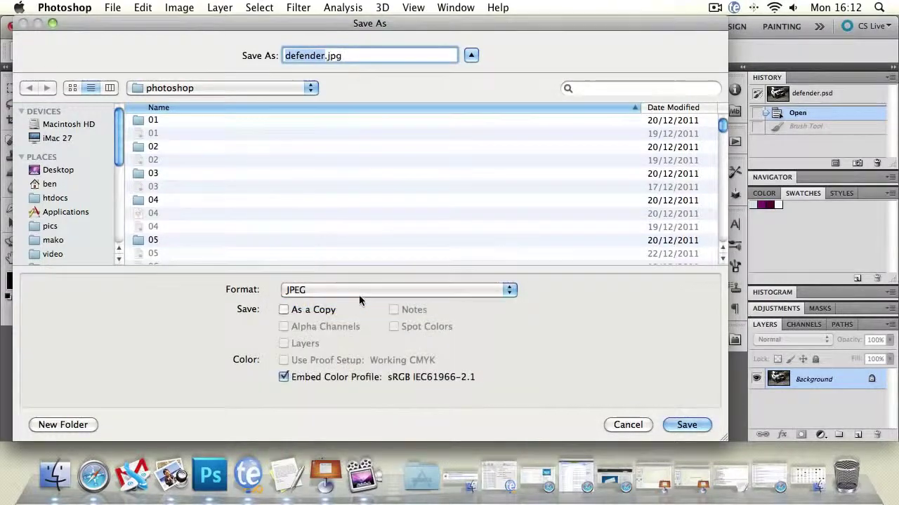
{"action": "left_click_drag", "start_coordinate": [379, 24], "coordinate": [385, 24]}
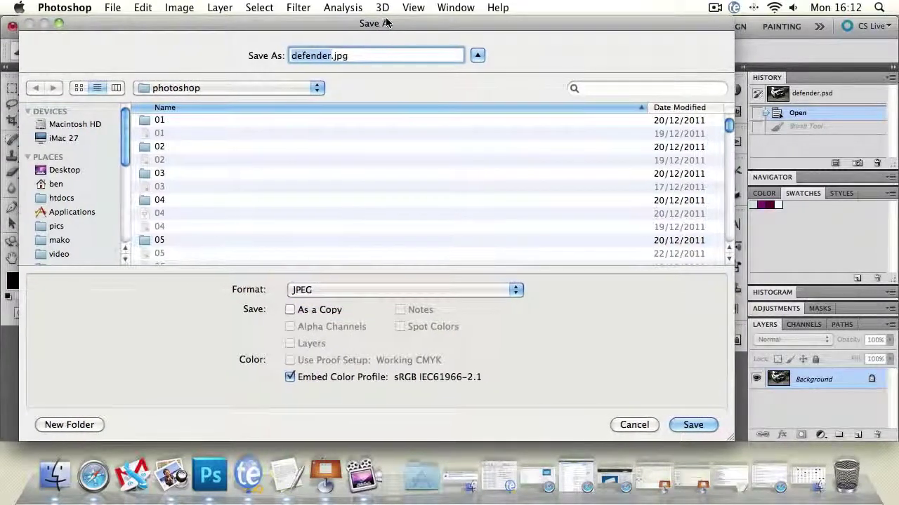
{"action": "key", "text": "Return"}
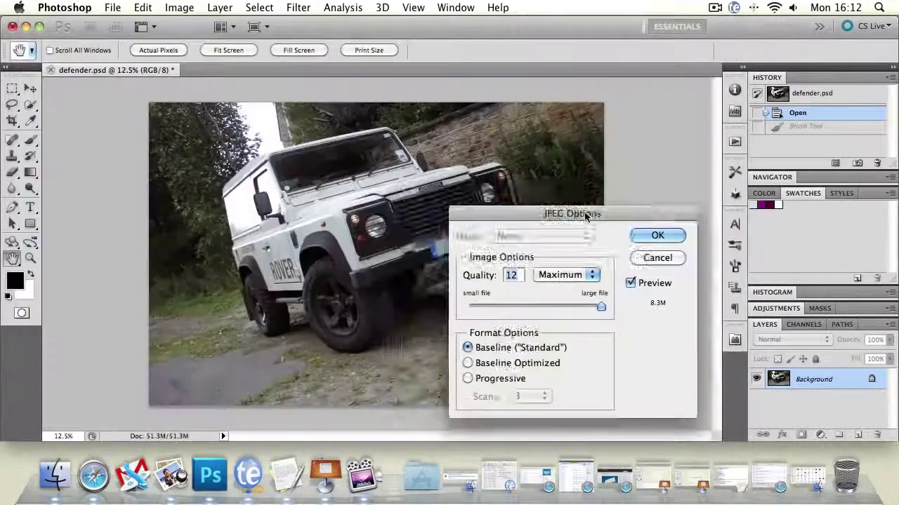
Compare the estimated file size at JPEG quality 1, 12 and 0, review the quality presets, and cancel the save.
{"action": "left_click_drag", "start_coordinate": [544, 187], "coordinate": [192, 136]}
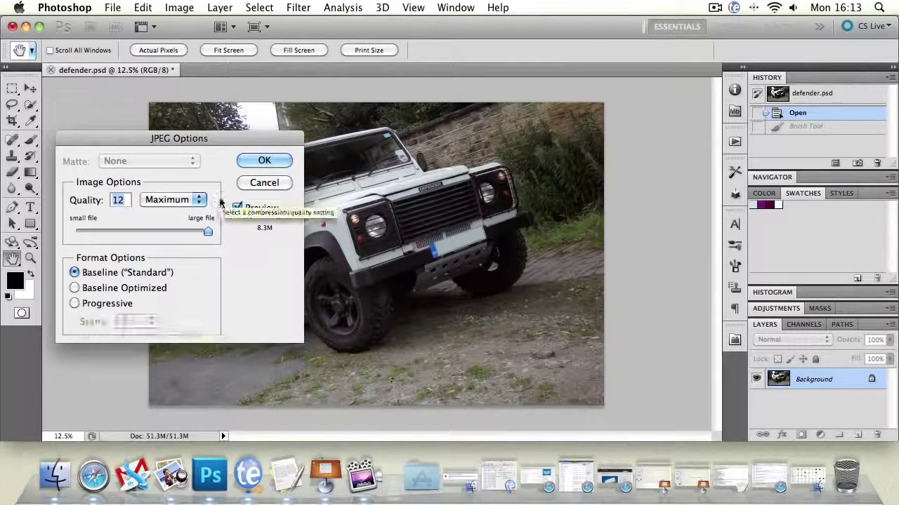
{"action": "left_click_drag", "start_coordinate": [206, 231], "coordinate": [90, 231]}
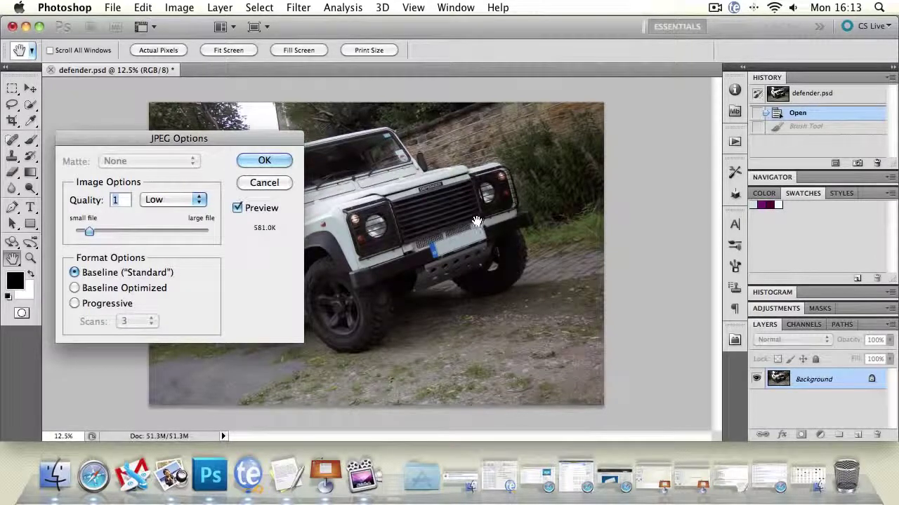
{"action": "left_click_drag", "start_coordinate": [89, 232], "coordinate": [248, 230]}
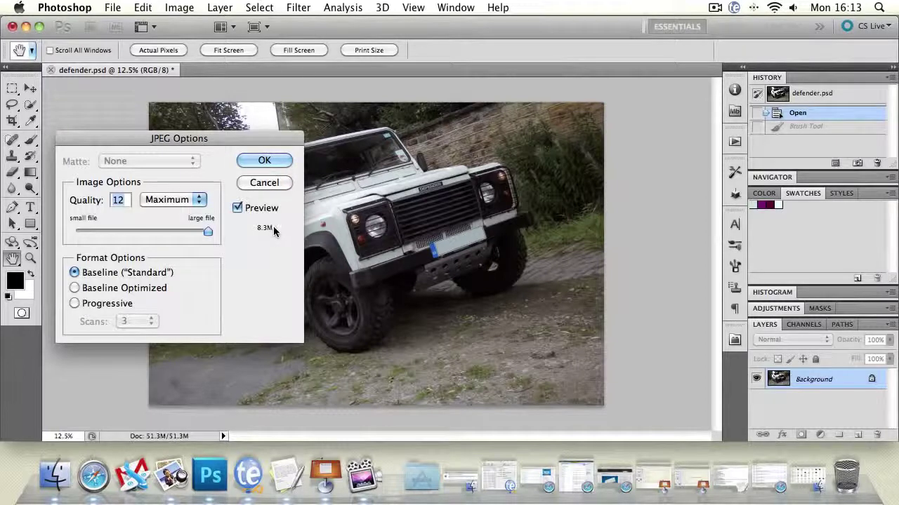
{"action": "left_click_drag", "start_coordinate": [208, 231], "coordinate": [54, 235]}
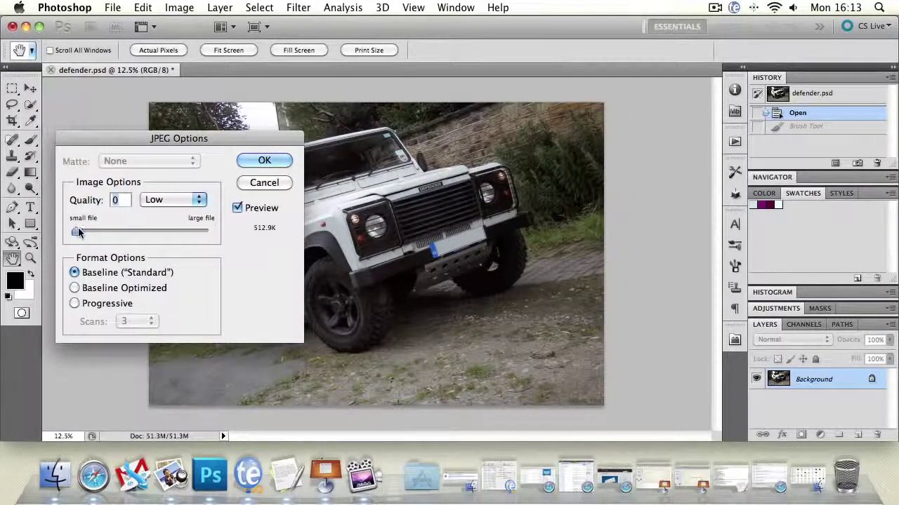
{"action": "left_click_drag", "start_coordinate": [76, 231], "coordinate": [230, 235]}
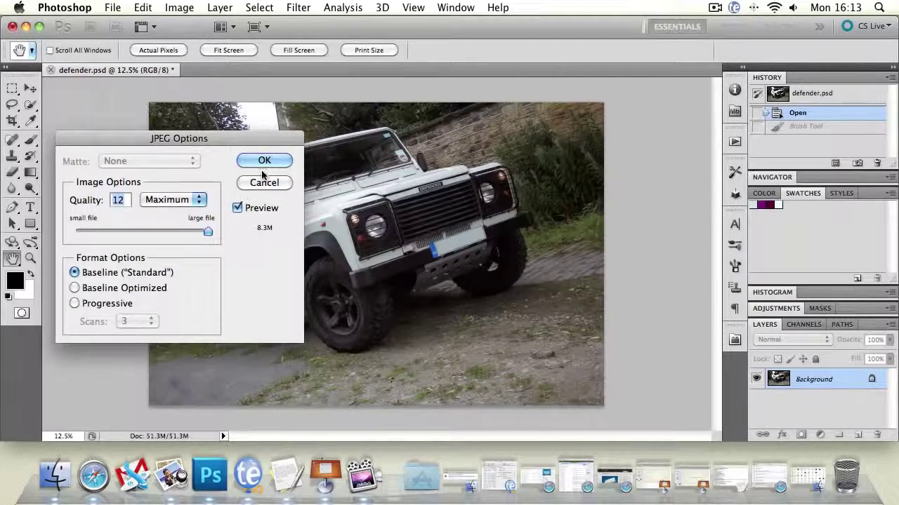
{"action": "left_click", "coordinate": [200, 199]}
{"action": "left_click", "coordinate": [202, 199]}
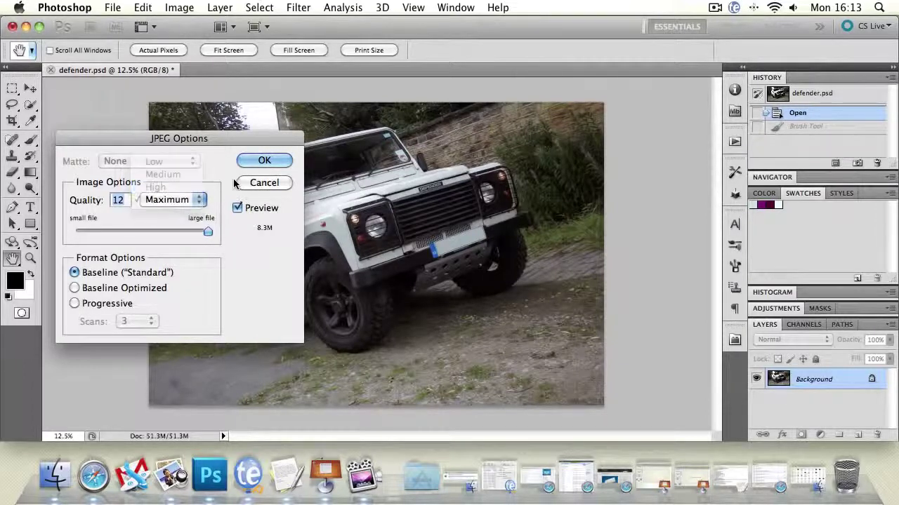
{"action": "left_click", "coordinate": [264, 182]}
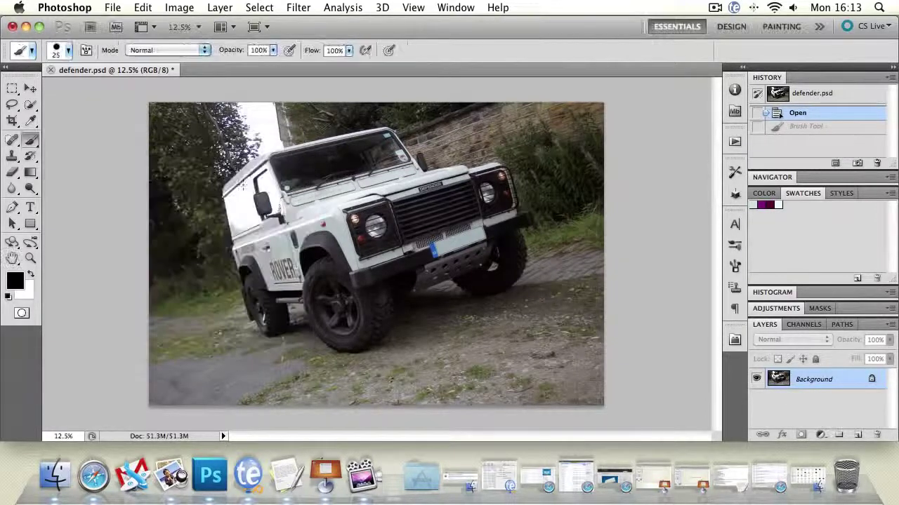
Try Save for Web & Devices on the full-size image and decline to continue.
{"action": "left_click", "coordinate": [109, 7]}
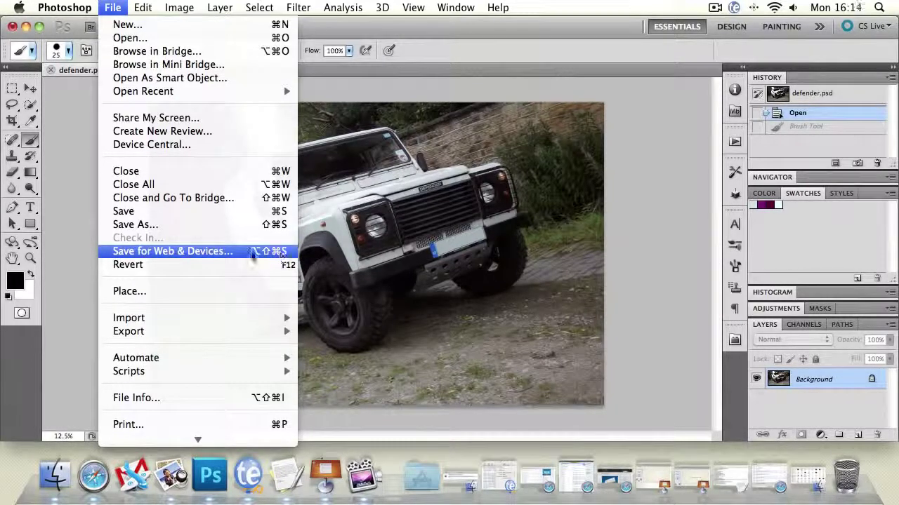
{"action": "left_click", "coordinate": [242, 252]}
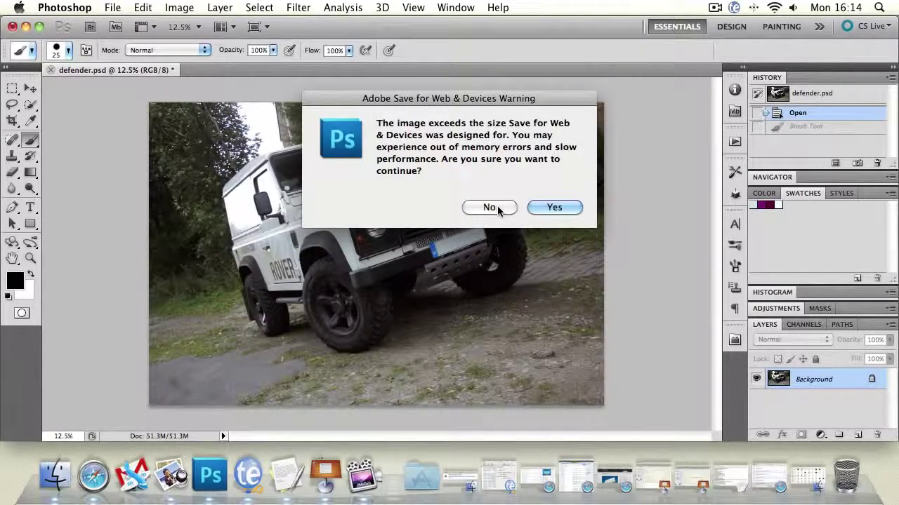
{"action": "left_click", "coordinate": [497, 206]}
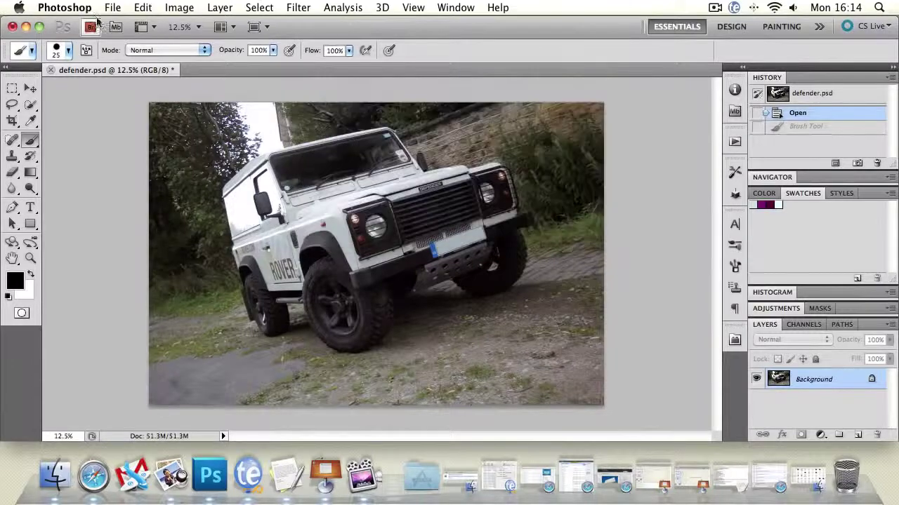
Resize the defender image to a width of 2500 pixels with proportions constrained.
{"action": "left_click", "coordinate": [179, 7]}
{"action": "left_click", "coordinate": [200, 131]}
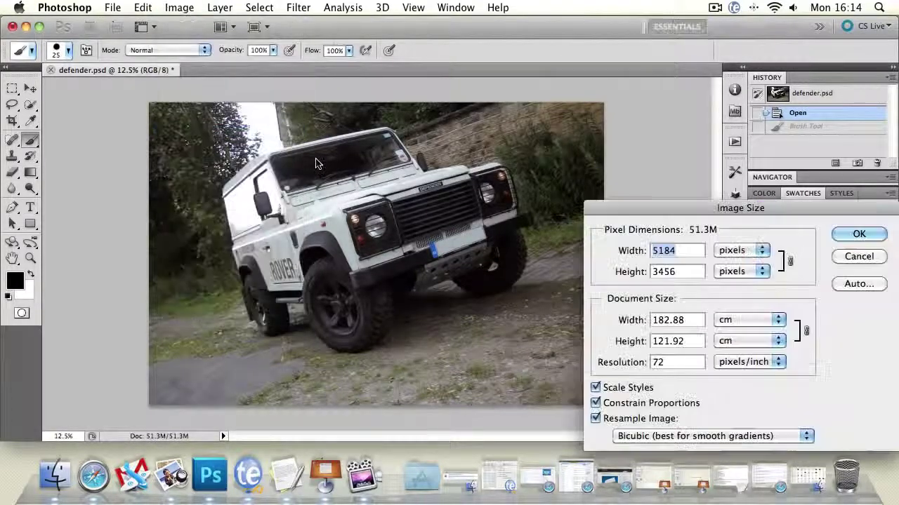
{"action": "type", "text": "2"}
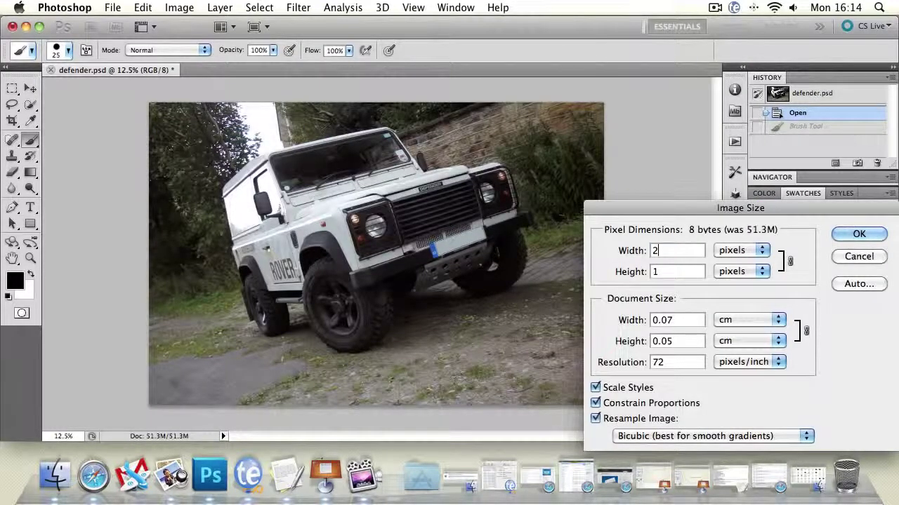
{"action": "type", "text": "500"}
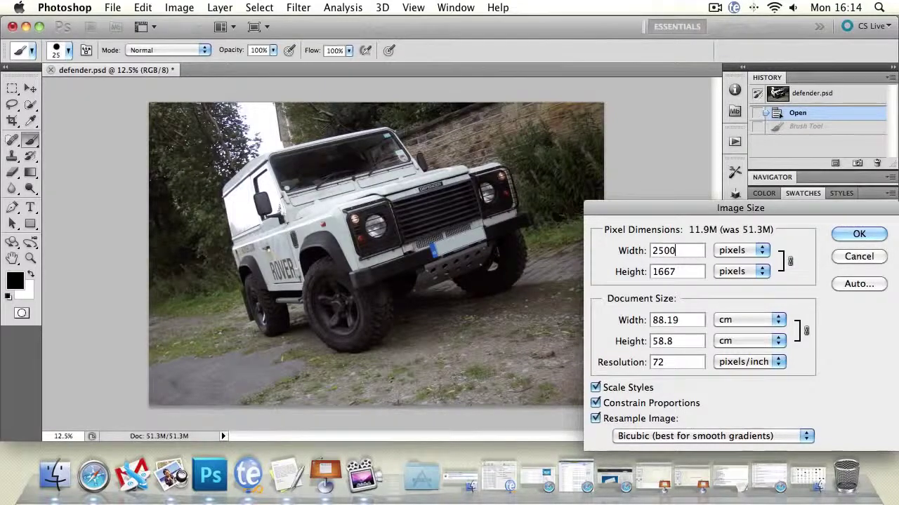
{"action": "key", "text": "Return"}
Open the resized image in Save for Web & Devices and zoom the dialog window to fit the screen.
{"action": "left_click", "coordinate": [179, 7]}
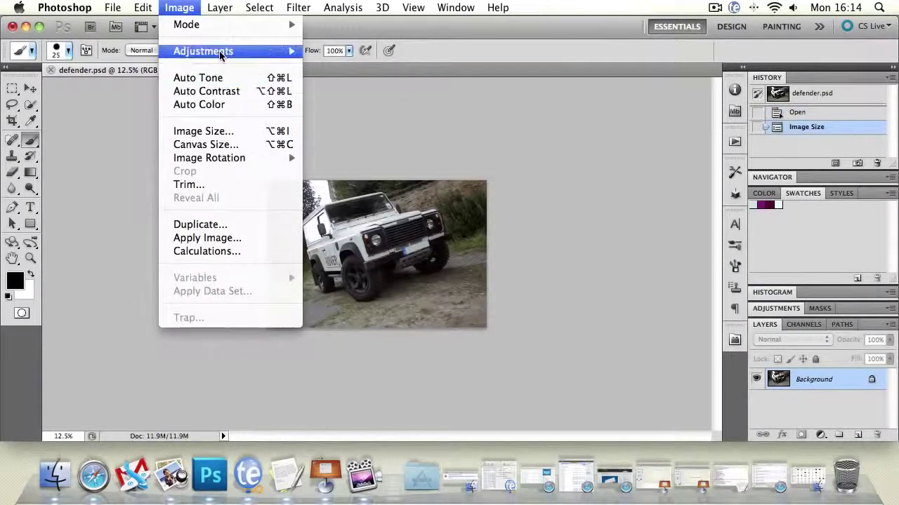
{"action": "mouse_move", "coordinate": [112, 7]}
{"action": "left_click", "coordinate": [187, 251]}
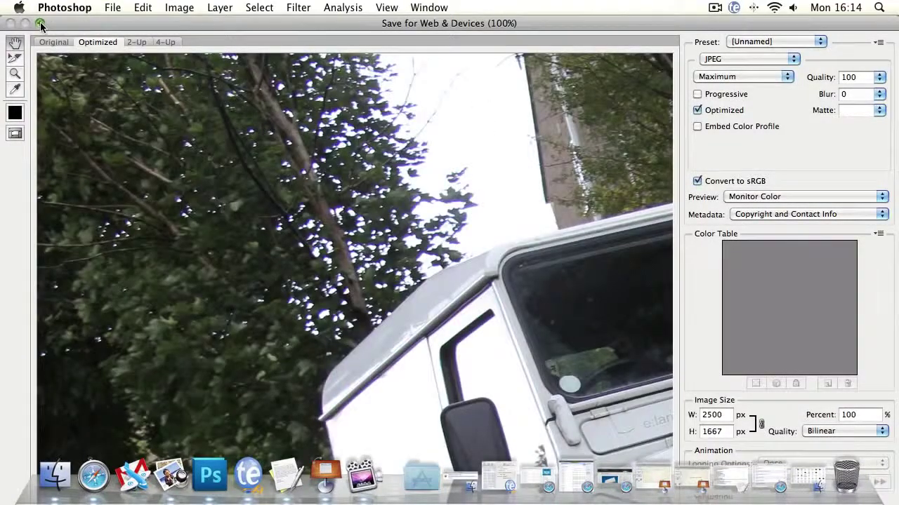
{"action": "left_click", "coordinate": [40, 23]}
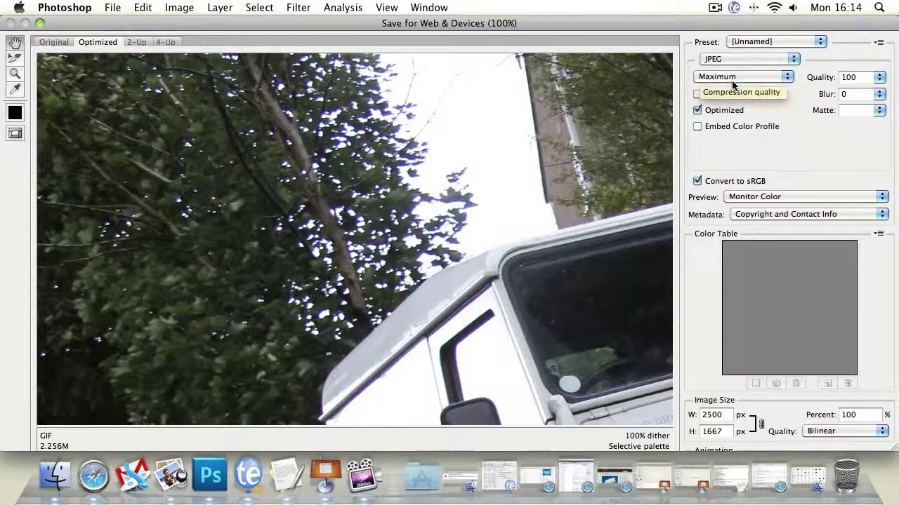
Examine the JPEG quality and matte options for web export, switching Optimized off and back on.
{"action": "left_click", "coordinate": [880, 78]}
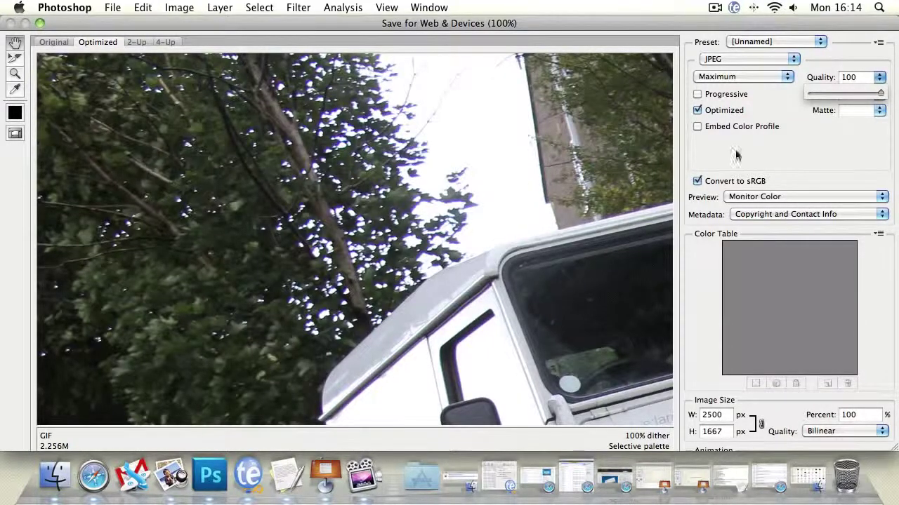
{"action": "left_click", "coordinate": [697, 111]}
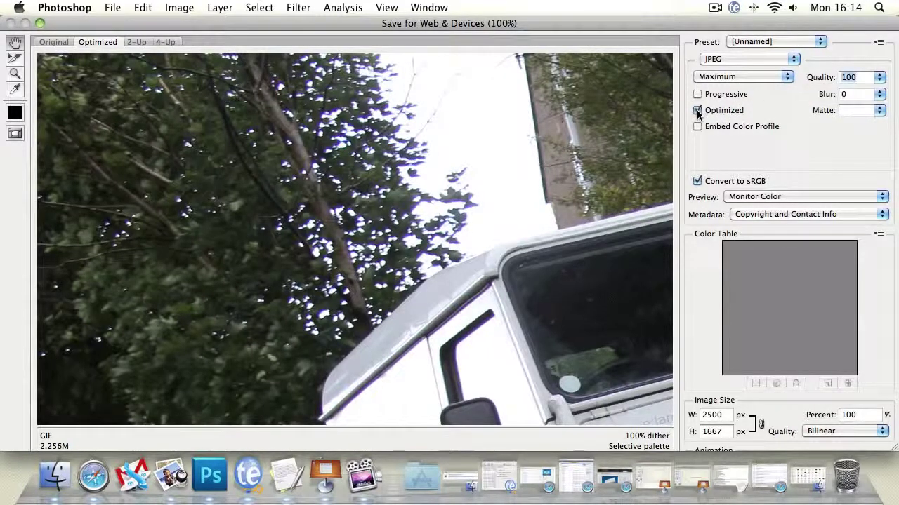
{"action": "left_click", "coordinate": [698, 111]}
{"action": "left_click", "coordinate": [878, 111]}
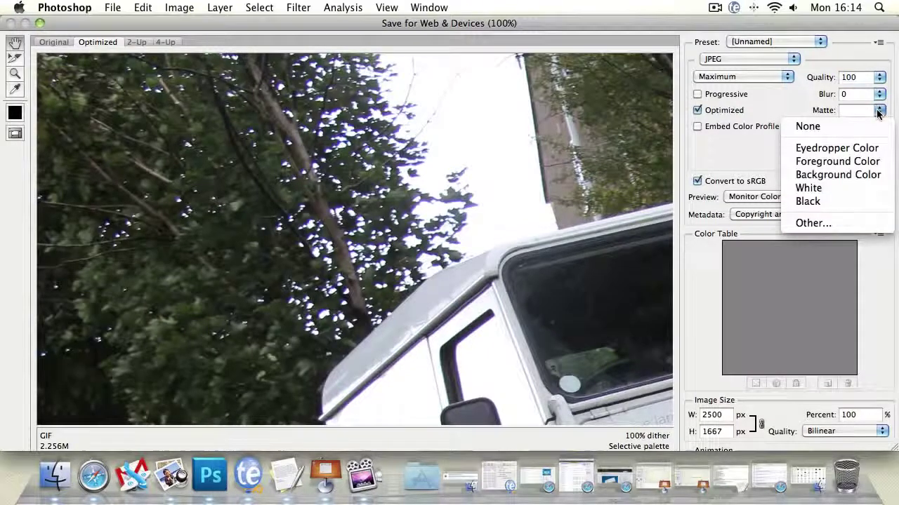
{"action": "left_click", "coordinate": [735, 151]}
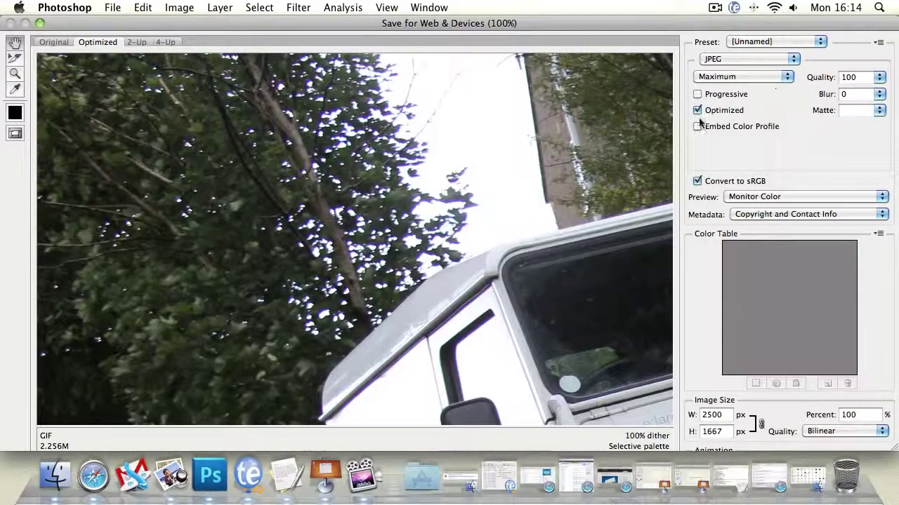
Examine the colour preview, metadata and image resampling quality choices offered for the web export.
{"action": "left_click", "coordinate": [768, 200]}
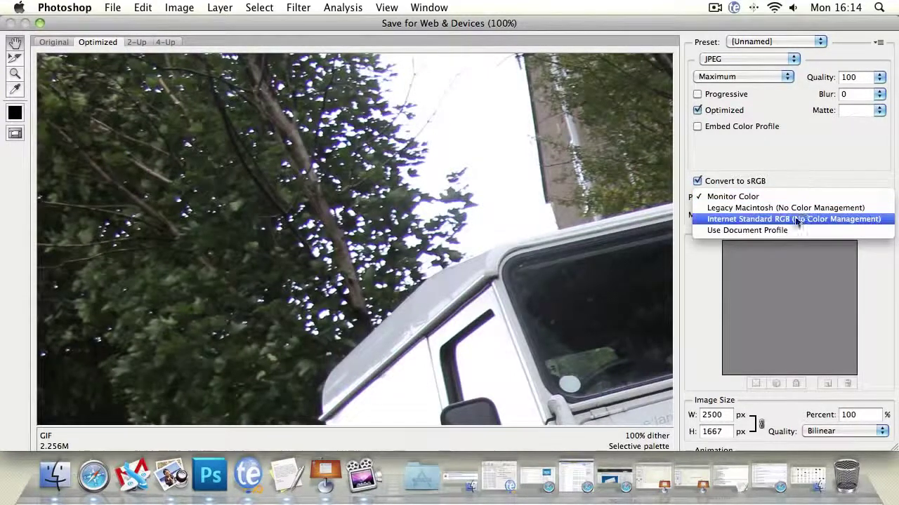
{"action": "left_click", "coordinate": [816, 158]}
{"action": "left_click", "coordinate": [811, 214]}
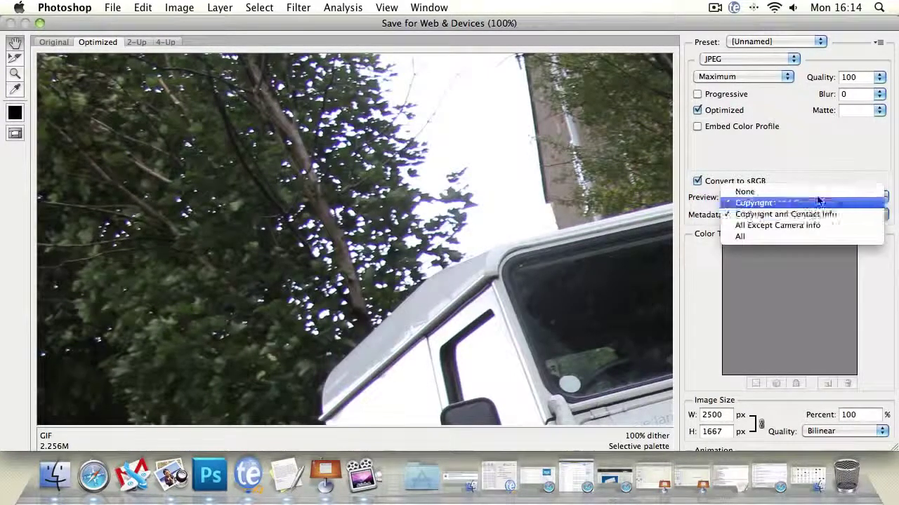
{"action": "left_click", "coordinate": [835, 156]}
{"action": "left_click_drag", "start_coordinate": [561, 21], "coordinate": [552, 21]}
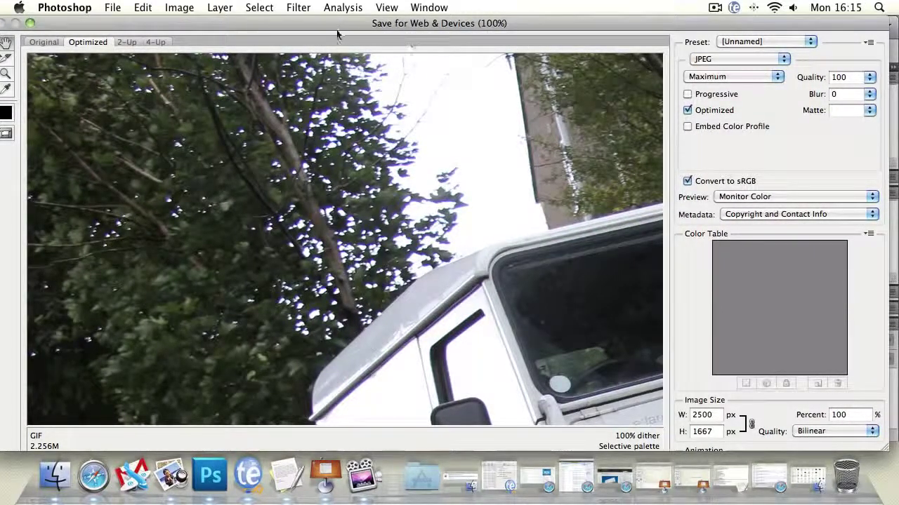
{"action": "left_click_drag", "start_coordinate": [315, 29], "coordinate": [325, 28]}
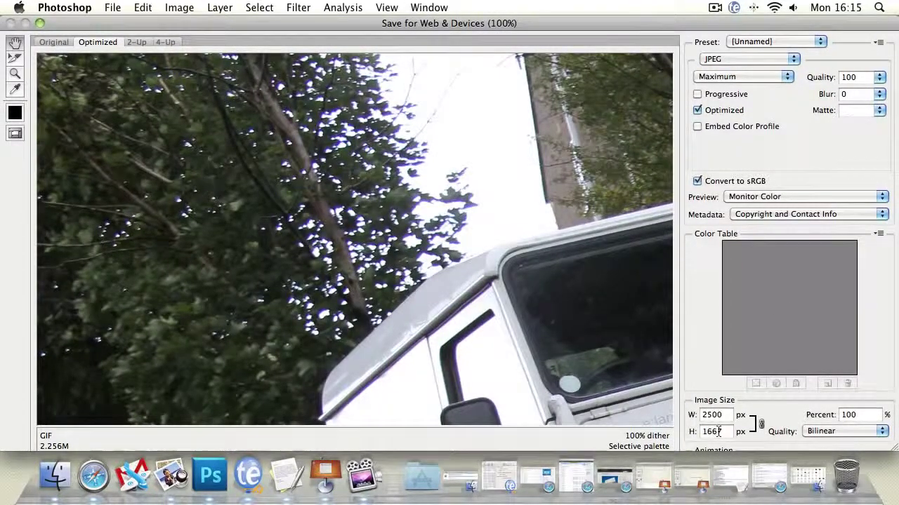
{"action": "left_click", "coordinate": [834, 432]}
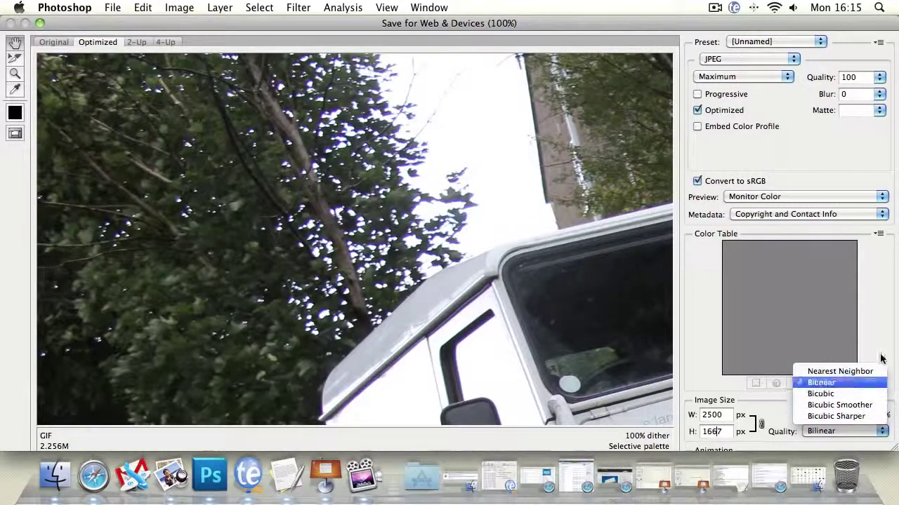
{"action": "left_click", "coordinate": [885, 326]}
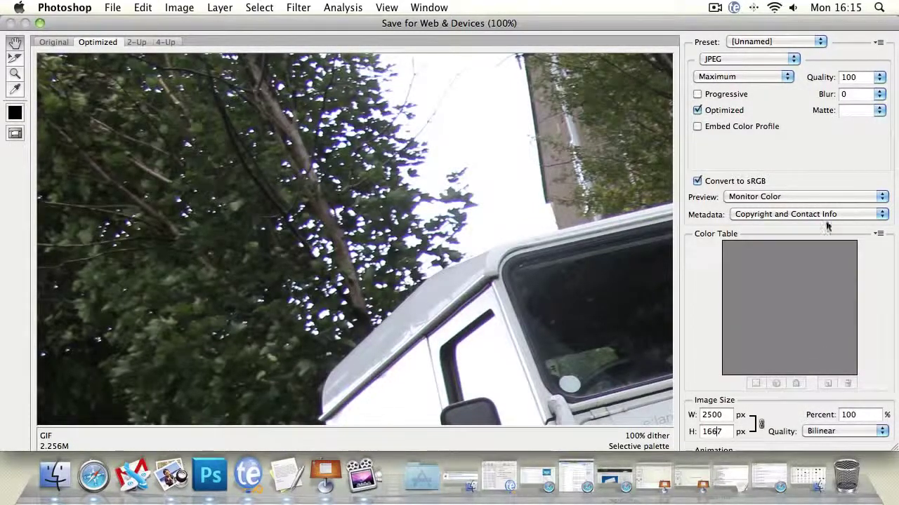
{"action": "left_click", "coordinate": [758, 198]}
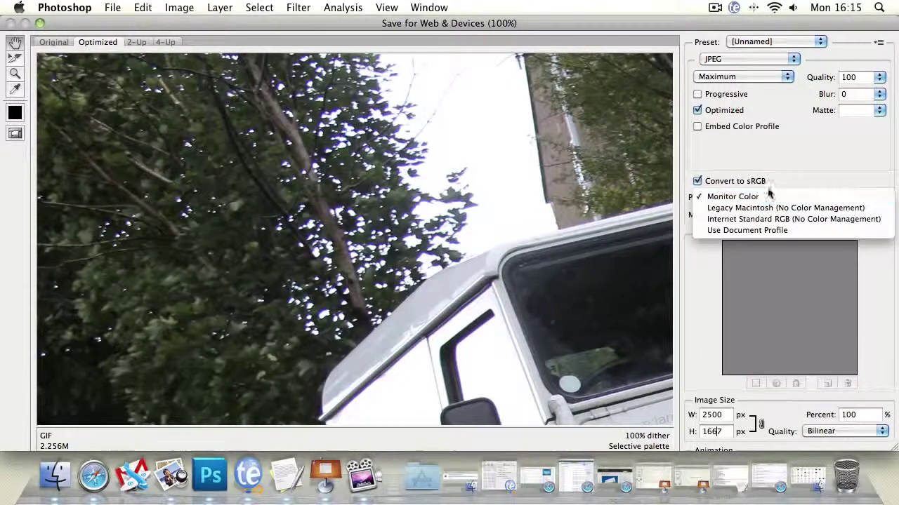
{"action": "left_click", "coordinate": [804, 166]}
Switch the web export format to GIF.
{"action": "left_click", "coordinate": [752, 60]}
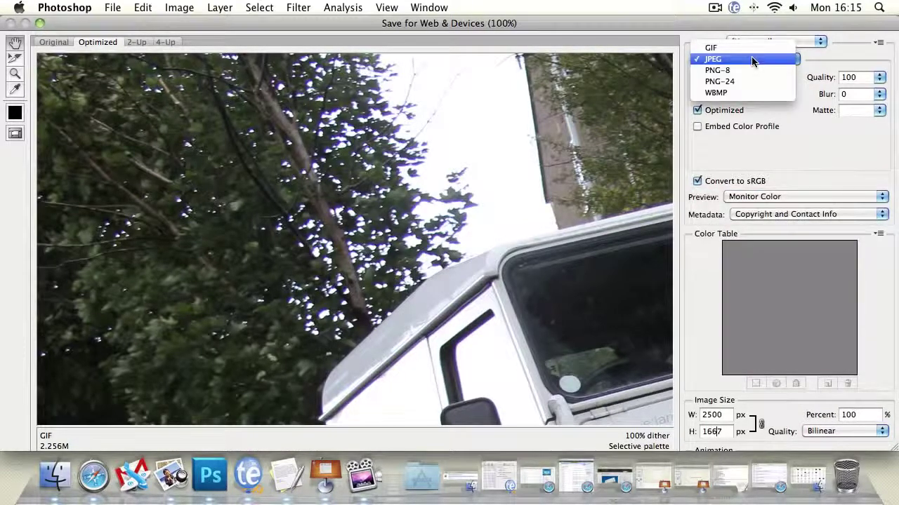
{"action": "left_click", "coordinate": [735, 47]}
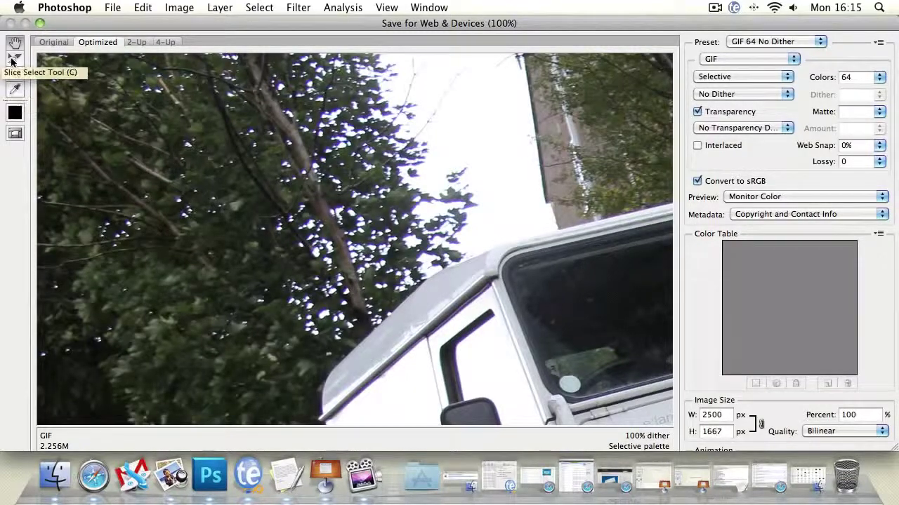
Compare the original and the GIF version side by side in 2-Up view at 25% zoom.
{"action": "left_click", "coordinate": [44, 43]}
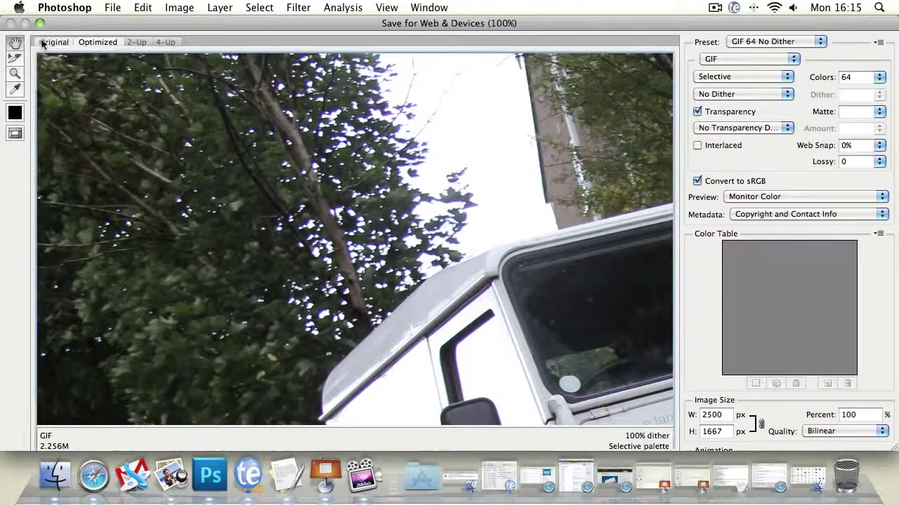
{"action": "left_click", "coordinate": [144, 42]}
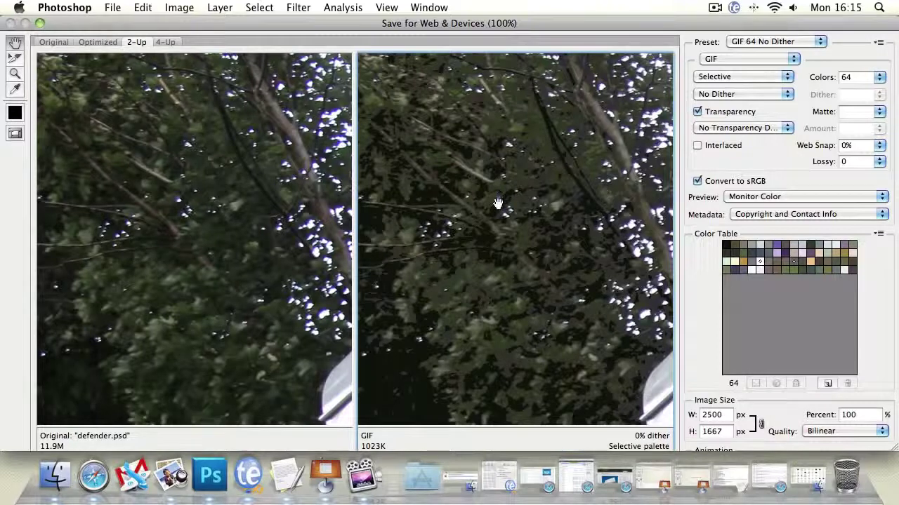
{"action": "left_click", "coordinate": [15, 74]}
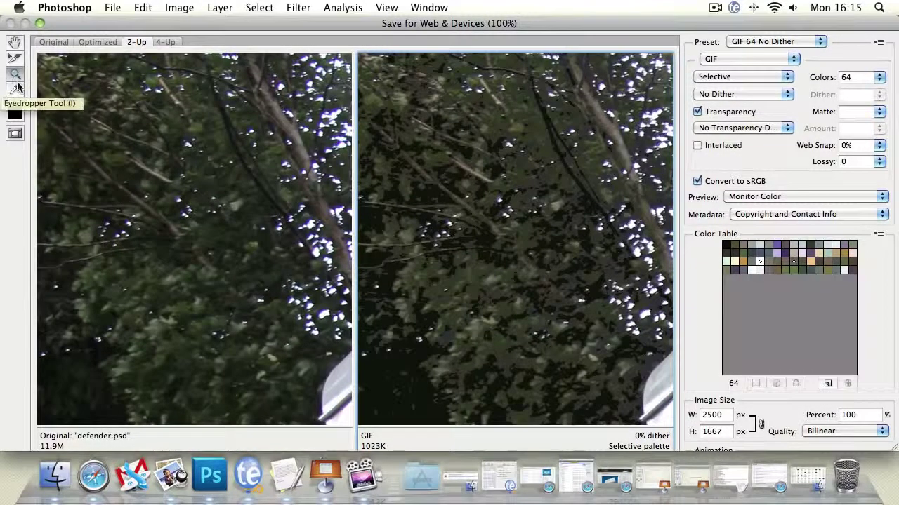
{"action": "left_click", "coordinate": [546, 150], "text": "alt"}
{"action": "left_click", "coordinate": [546, 151], "text": "alt"}
{"action": "left_click", "coordinate": [545, 150], "text": "alt"}
{"action": "left_click", "coordinate": [546, 151], "text": "alt"}
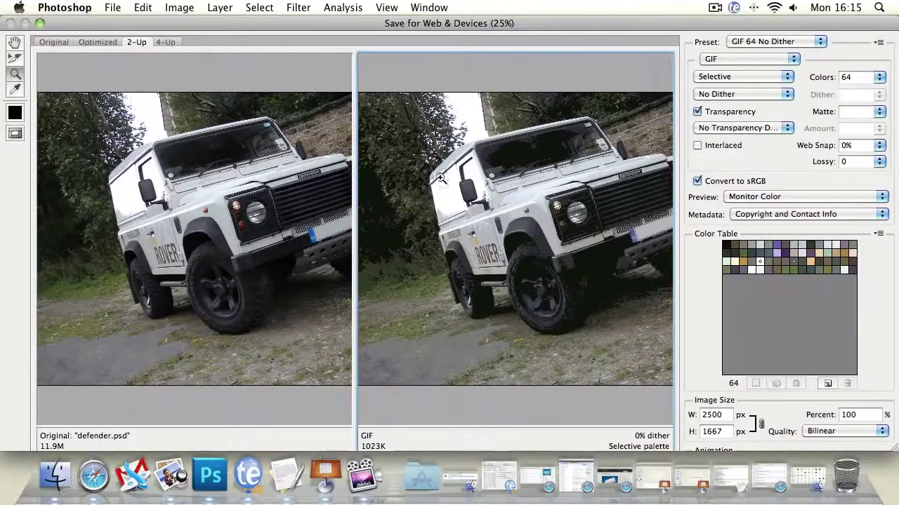
Check the GIF colour reduction choices, keeping Selective, and set the number of colours to 256.
{"action": "left_click", "coordinate": [765, 77]}
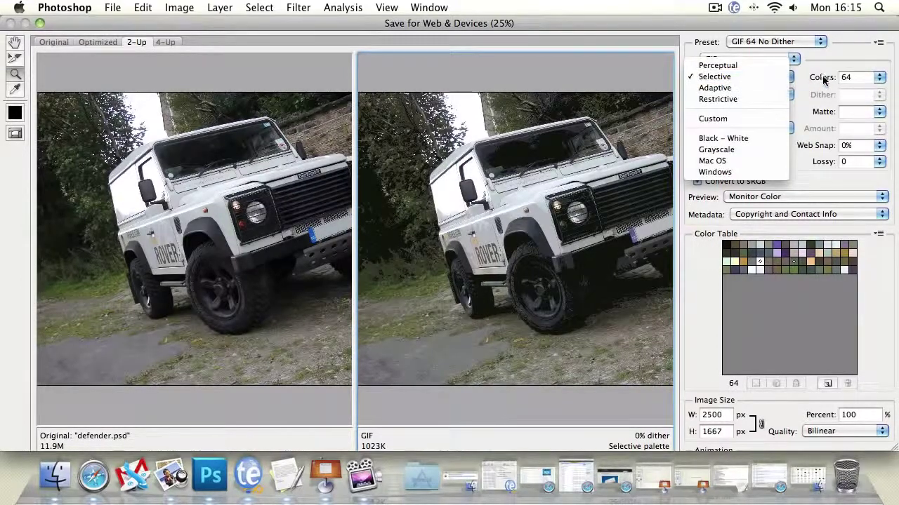
{"action": "left_click", "coordinate": [776, 77]}
{"action": "left_click", "coordinate": [880, 77]}
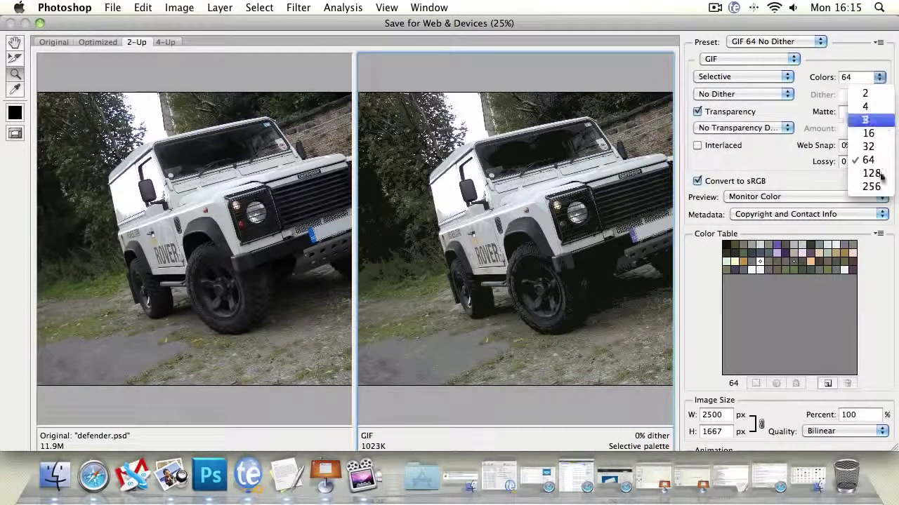
{"action": "left_click", "coordinate": [871, 187]}
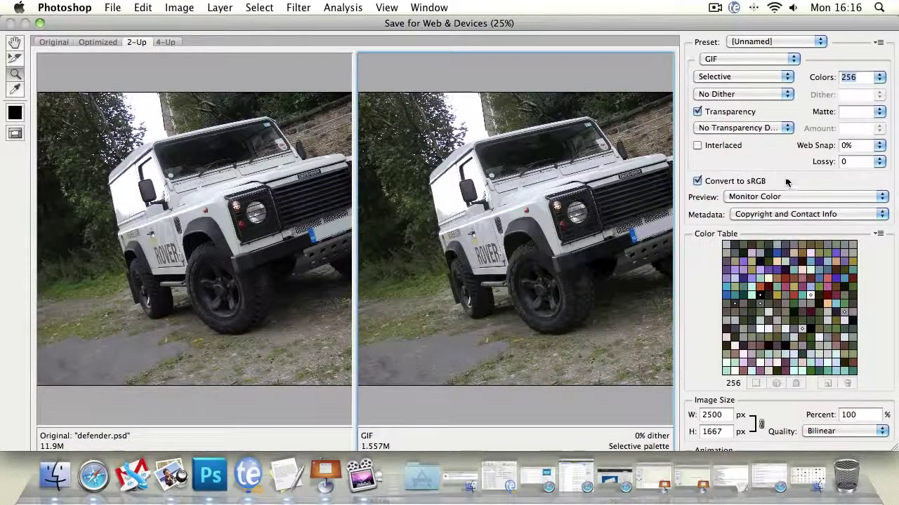
Switch the web export format to PNG-8 and review its colour reduction algorithms, keeping Selective.
{"action": "left_click", "coordinate": [785, 60]}
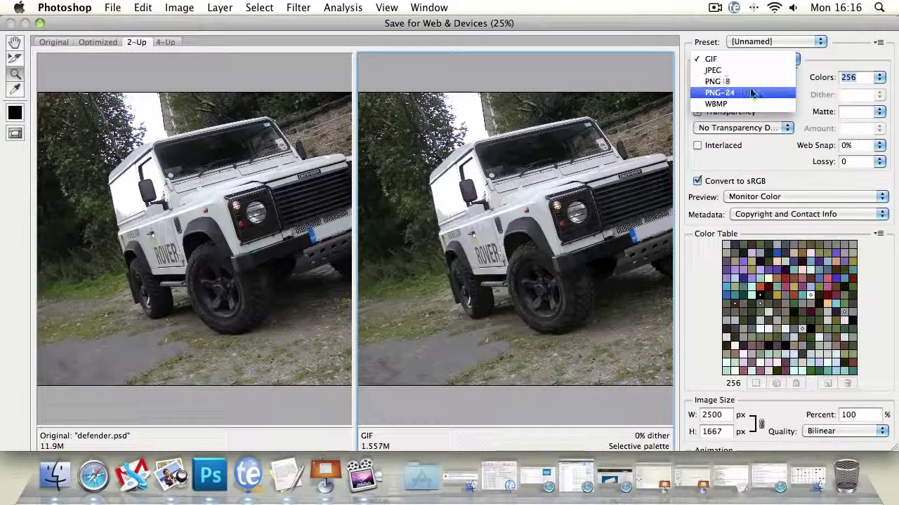
{"action": "left_click", "coordinate": [748, 82]}
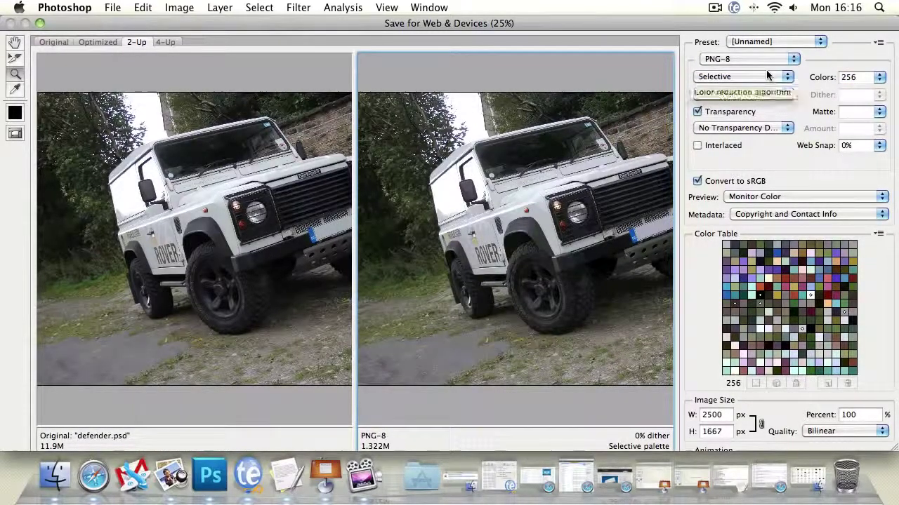
{"action": "left_click", "coordinate": [762, 78]}
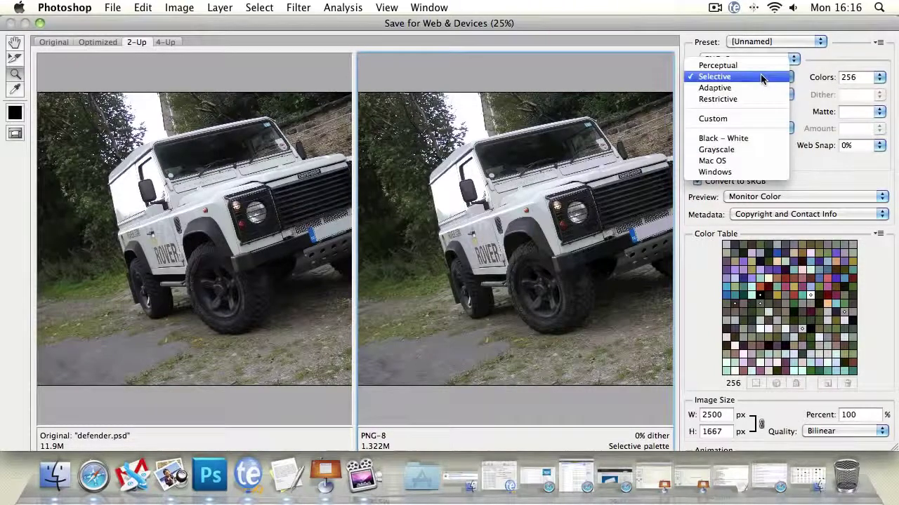
{"action": "left_click", "coordinate": [766, 77]}
Change the web export format to PNG-24 and review the list of available formats, keeping PNG-24.
{"action": "left_click", "coordinate": [766, 59]}
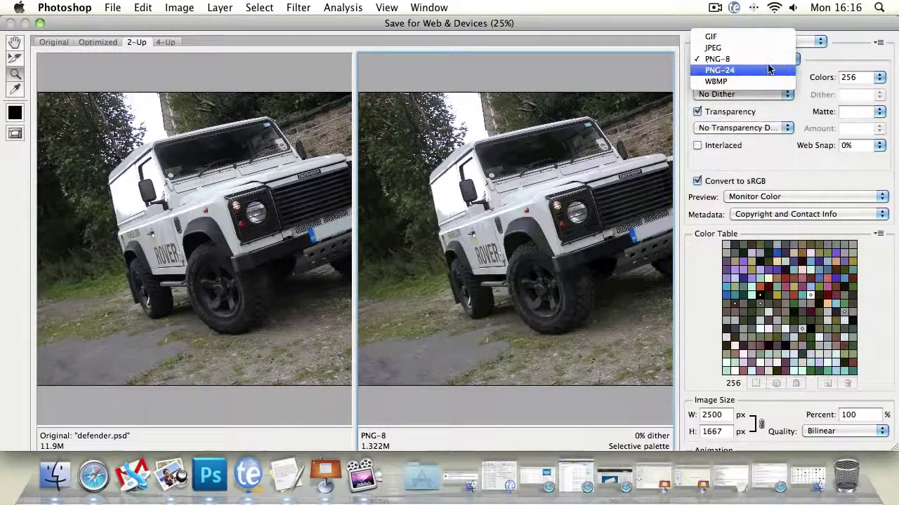
{"action": "left_click", "coordinate": [768, 70]}
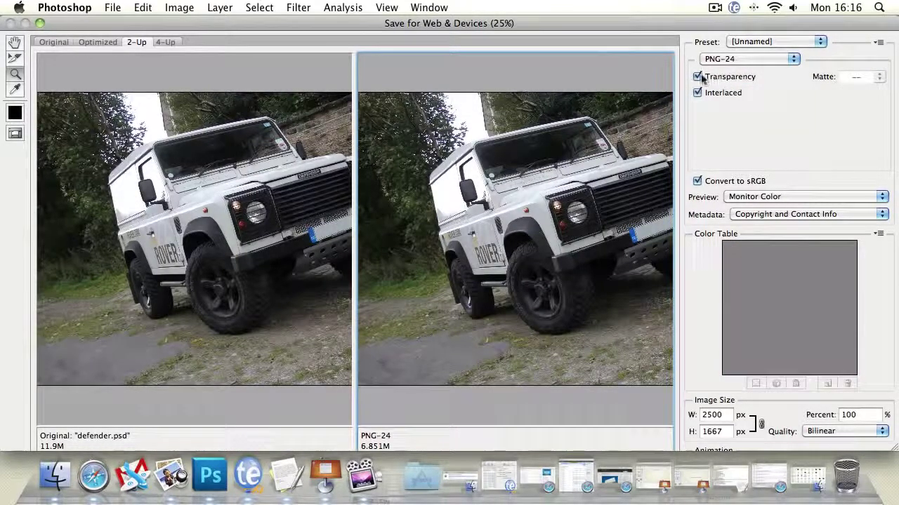
{"action": "left_click", "coordinate": [714, 66]}
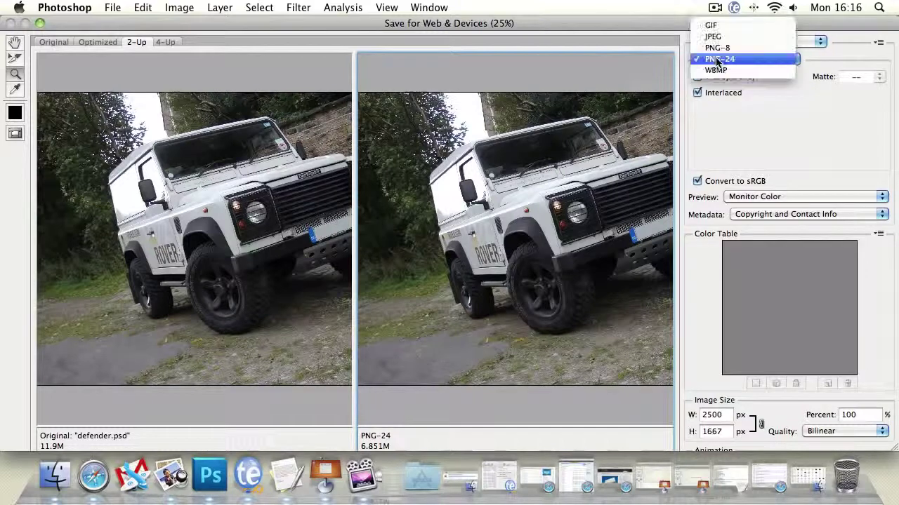
{"action": "left_click", "coordinate": [757, 160]}
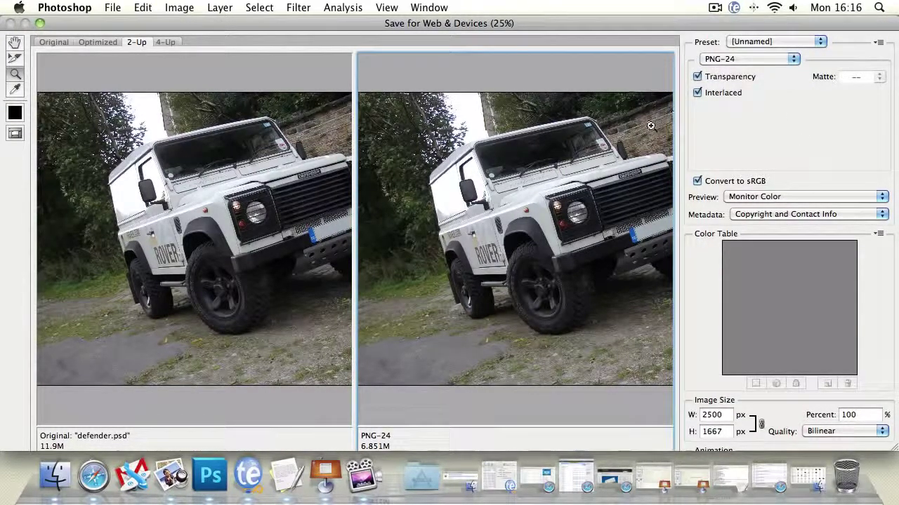
{"action": "left_click", "coordinate": [716, 61]}
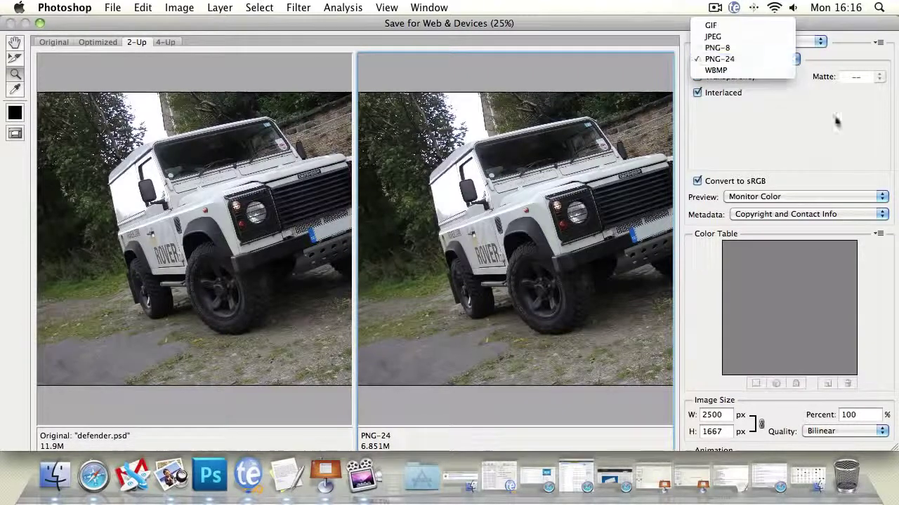
{"action": "left_click", "coordinate": [716, 62]}
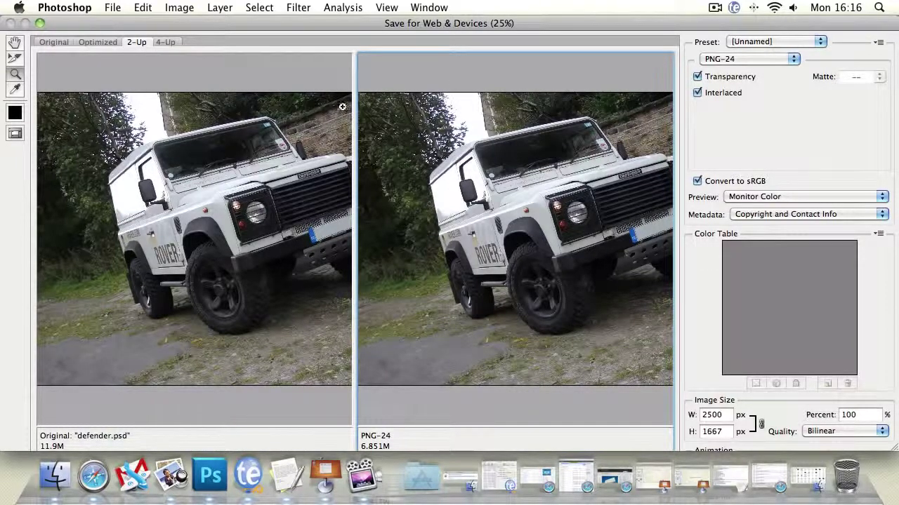
Save the optimized PNG-24 image as defender.png in the batttrack folder, using Images Only and Default Settings.
{"action": "left_click", "coordinate": [764, 197]}
{"action": "left_click", "coordinate": [771, 188]}
{"action": "left_click_drag", "start_coordinate": [89, 27], "coordinate": [63, 7]}
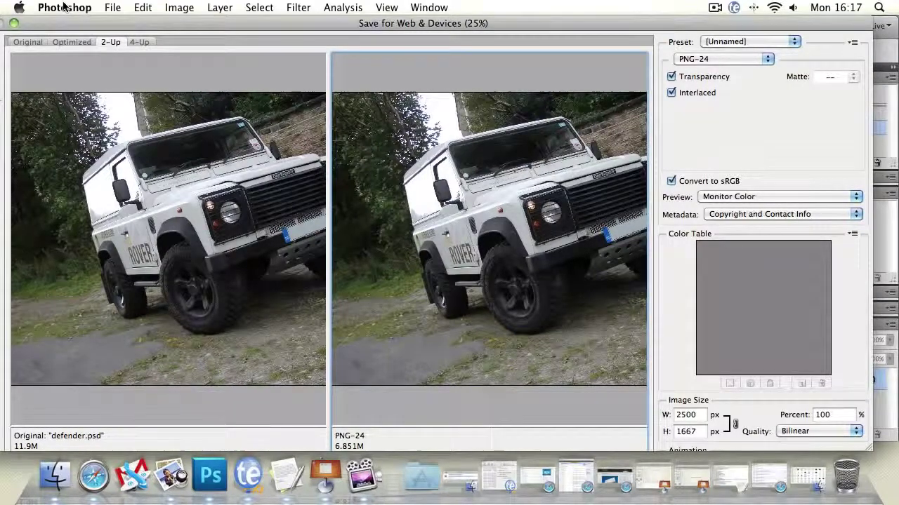
{"action": "key", "text": "Return"}
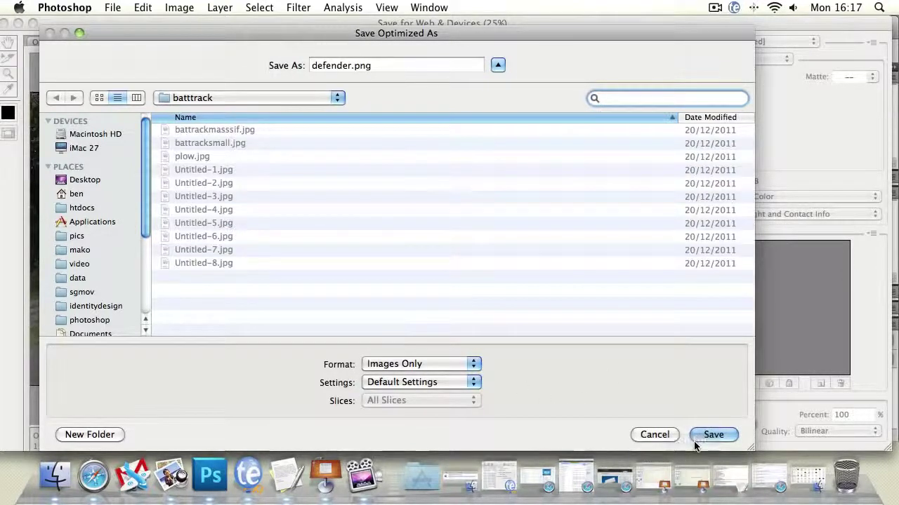
{"action": "left_click", "coordinate": [712, 436]}
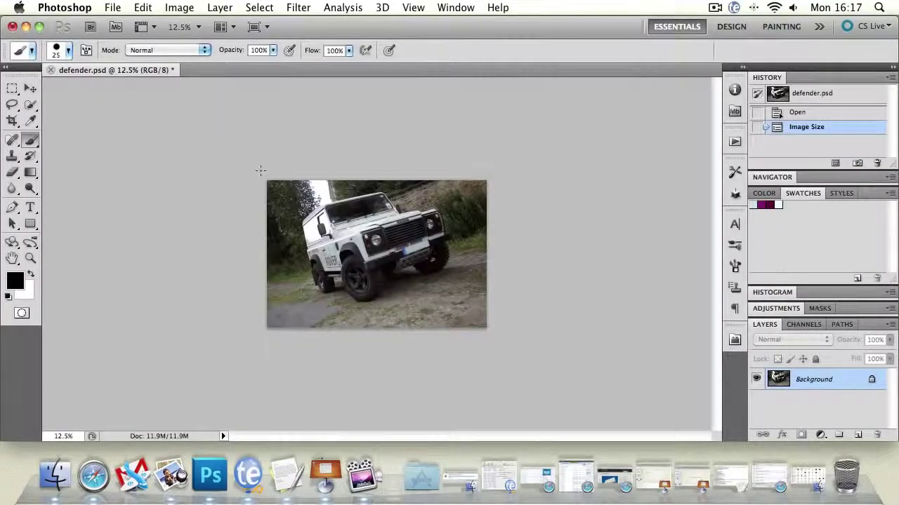
Inspect the resized image up close and as a whole, and save the changes to defender.psd.
{"action": "double_click", "coordinate": [30, 257]}
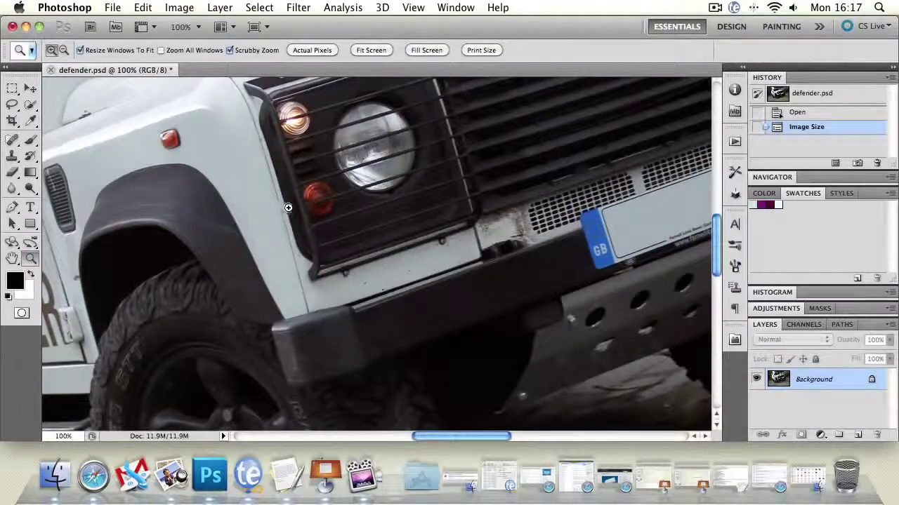
{"action": "left_click", "coordinate": [293, 204], "text": "alt"}
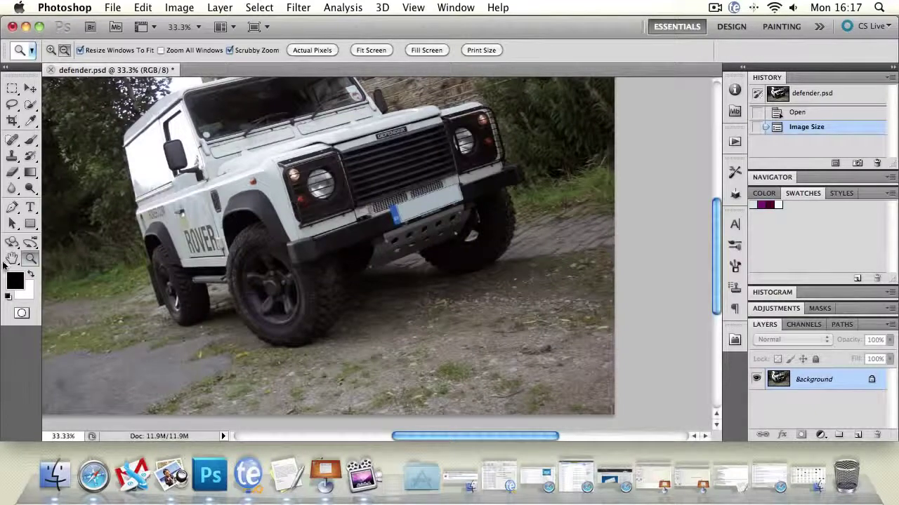
{"action": "left_click", "coordinate": [12, 257]}
{"action": "left_click_drag", "start_coordinate": [300, 157], "coordinate": [334, 214]}
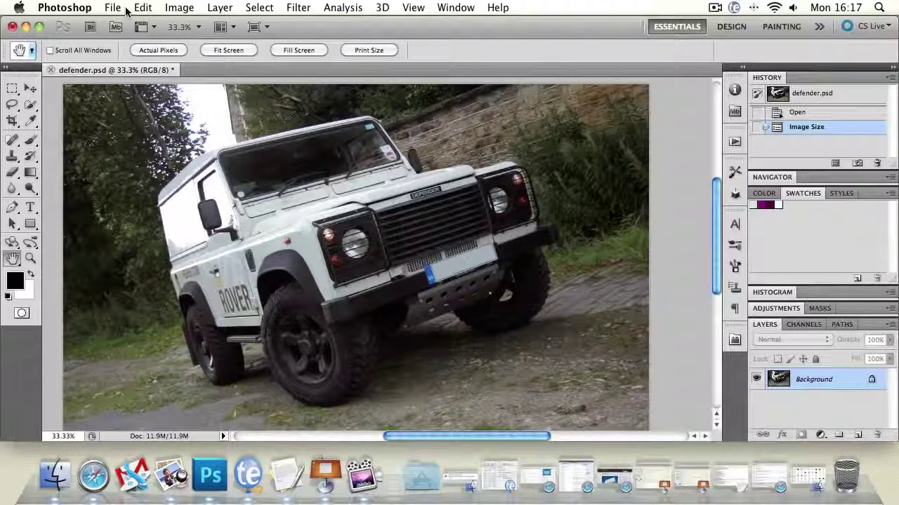
{"action": "key", "text": "super+s"}
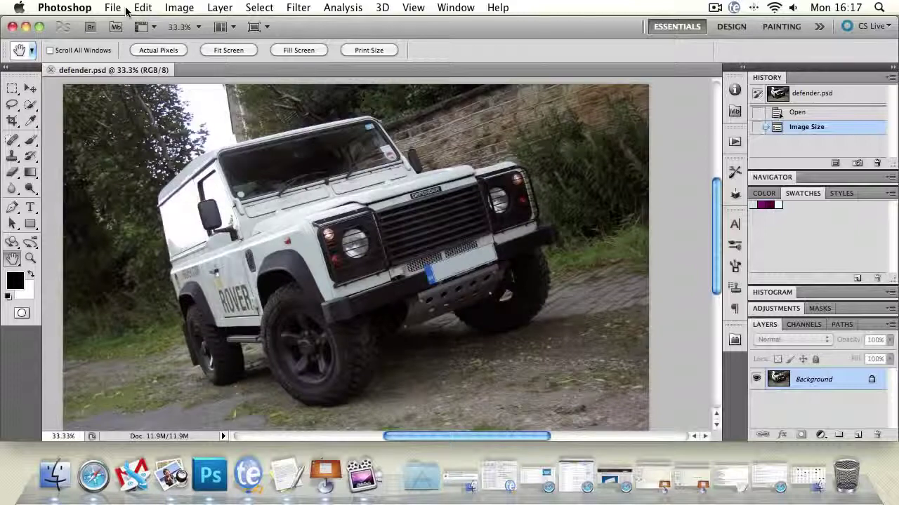